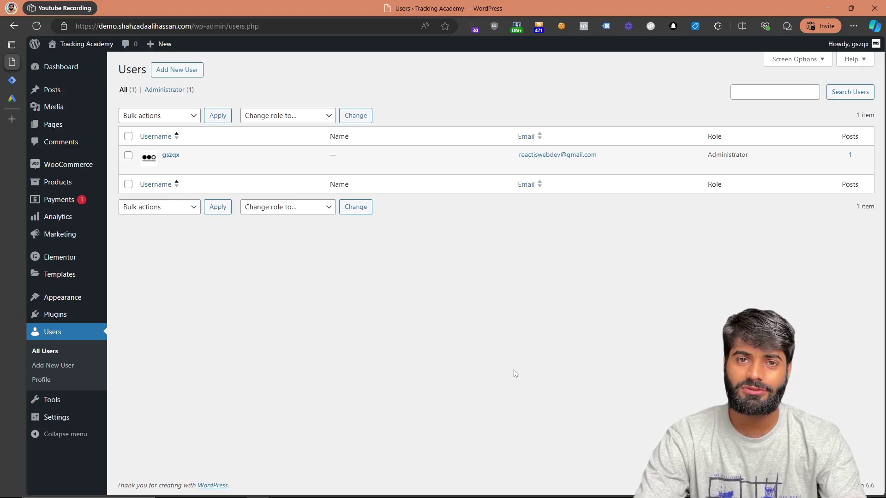
Check the user's access level in Google Ads and the account-level user permissions in Google Tag Manager
mouse_move(21, 118)
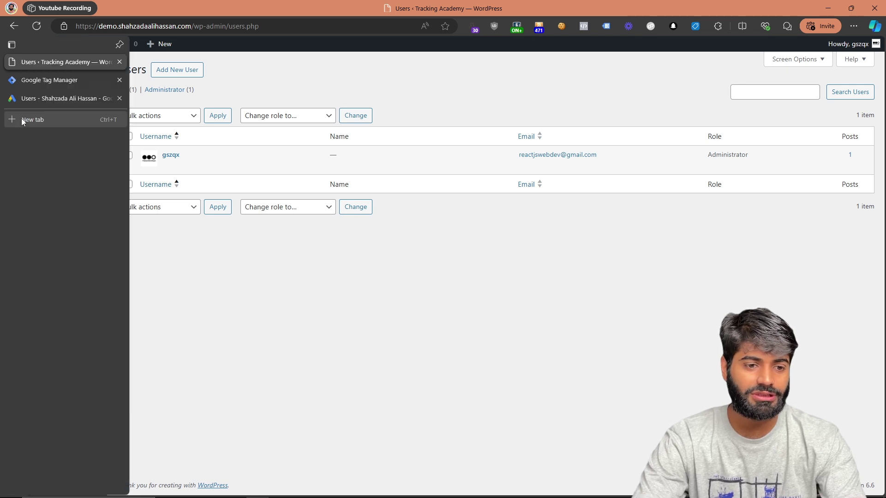
left_click(21, 101)
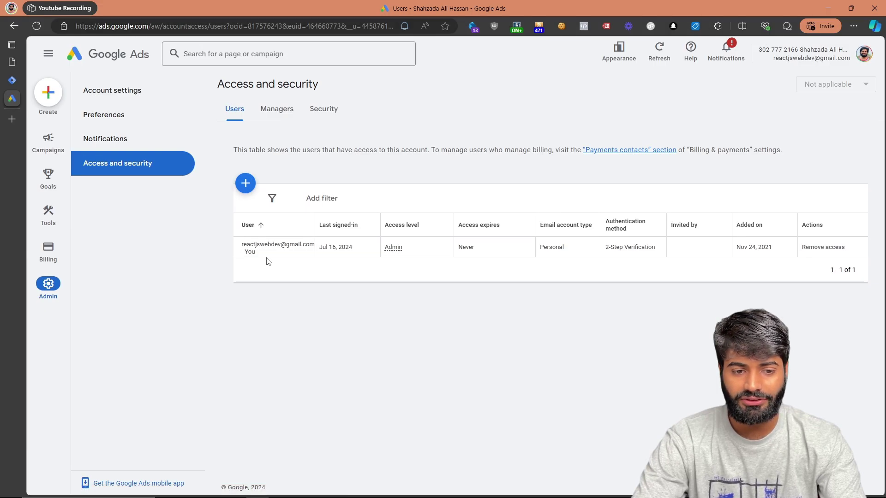
double_click(249, 252)
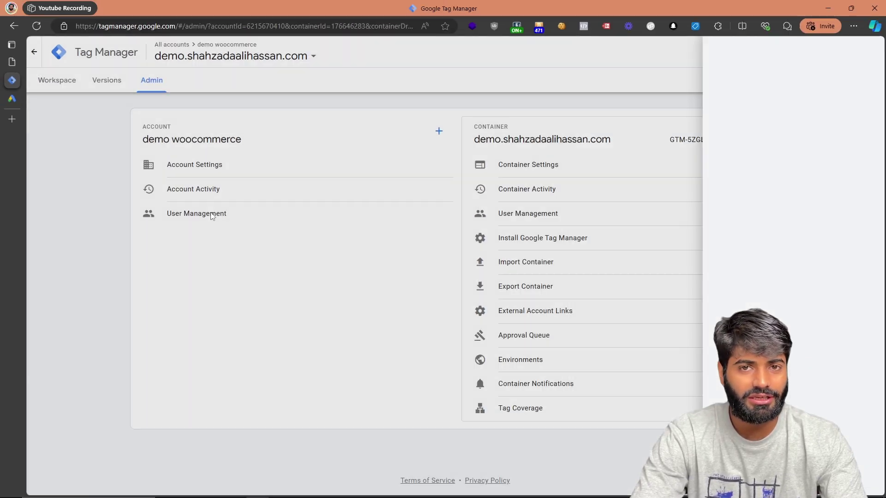
left_click(280, 226)
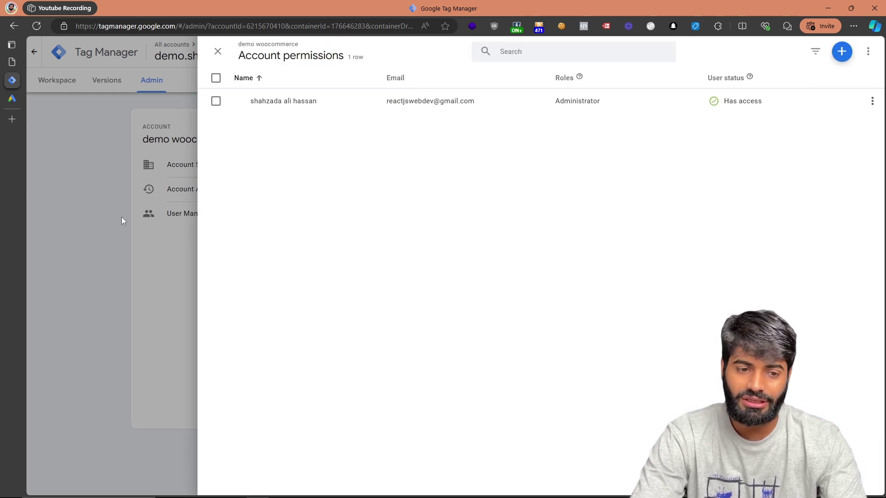
key("Escape")
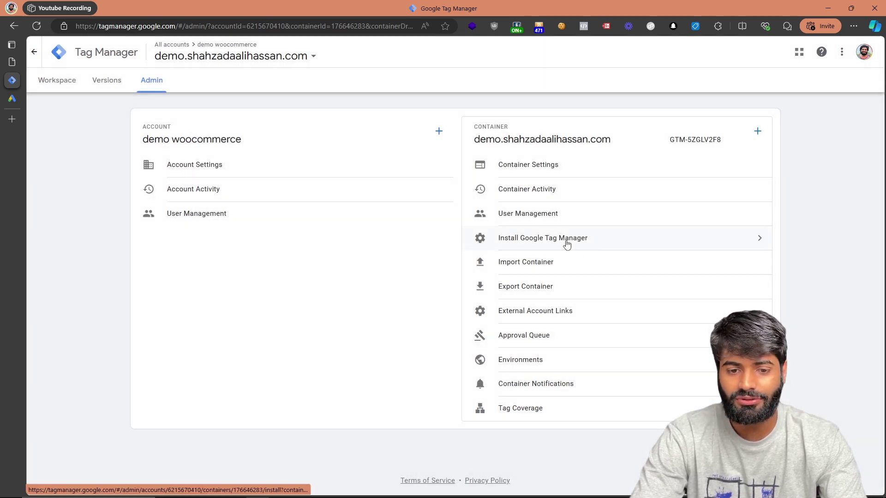
In the container's user management, grant the listed user Publish, Approve, Edit and Read permissions and save them
left_click(551, 213)
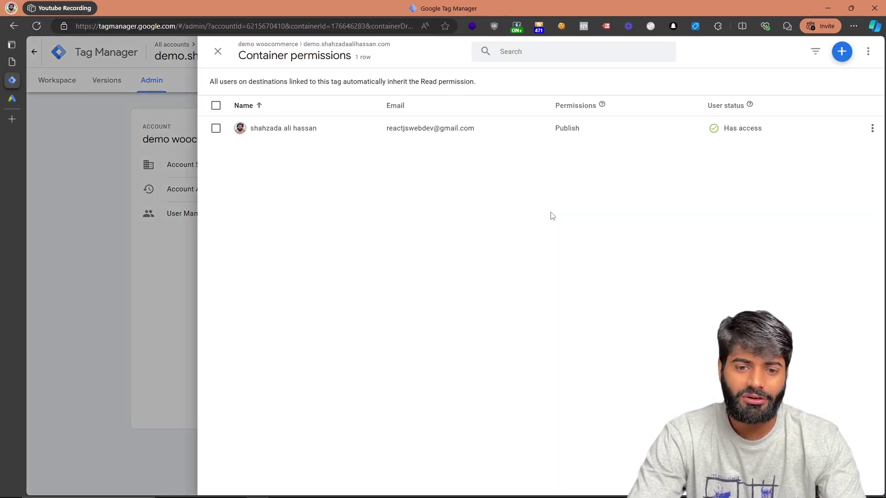
left_click(590, 128)
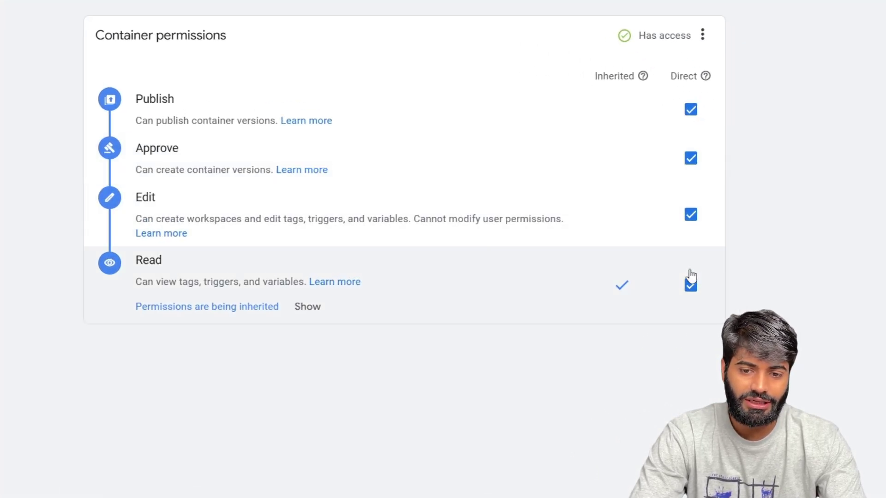
left_click(691, 277)
left_click(691, 215)
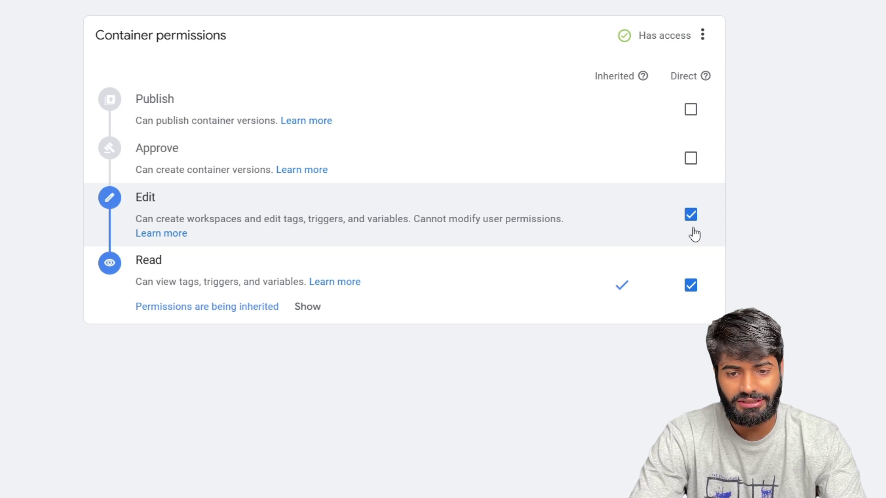
left_click(674, 106)
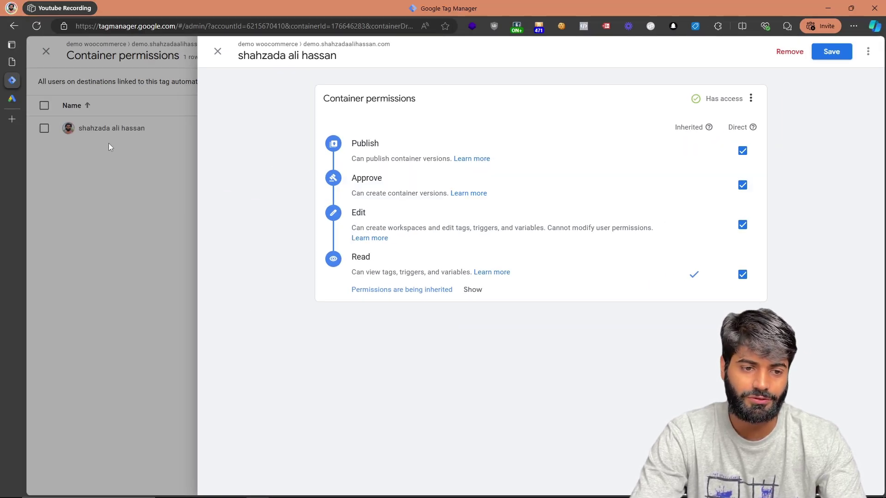
left_click(109, 143)
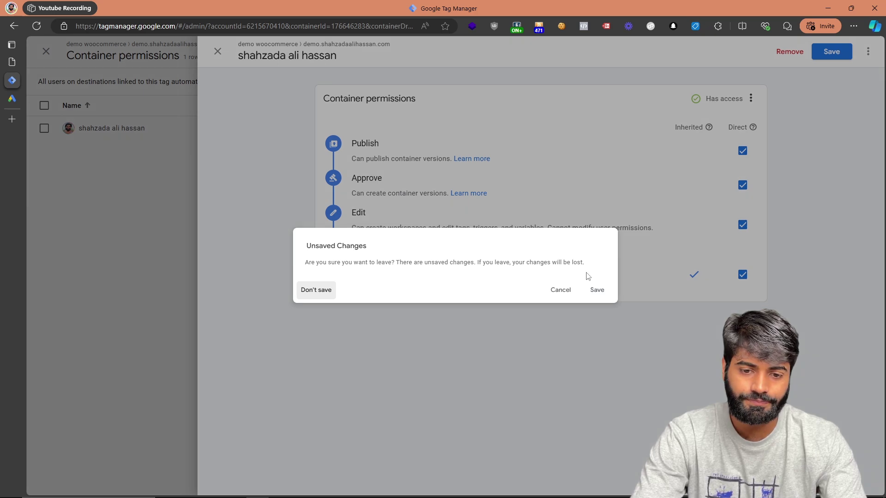
left_click(587, 298)
Switch to the WordPress admin, and install and activate the GTM4WP plugin found by searching for gtm4wp
mouse_move(81, 147)
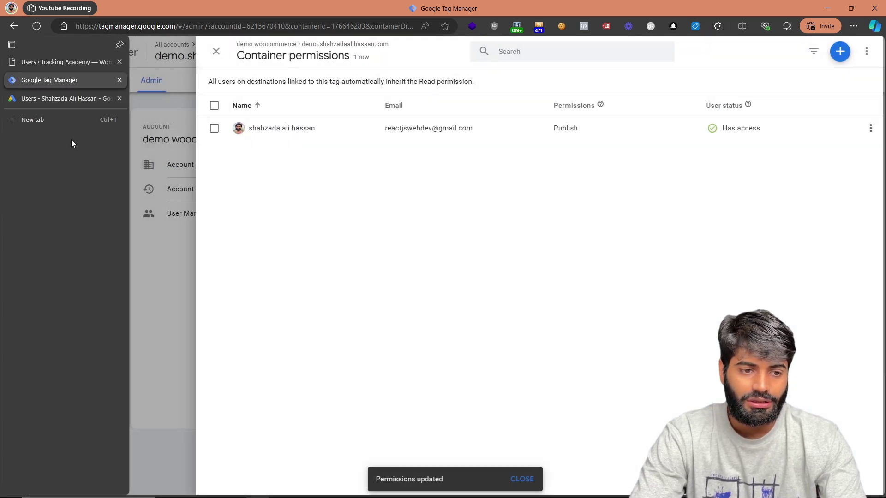
left_click(56, 62)
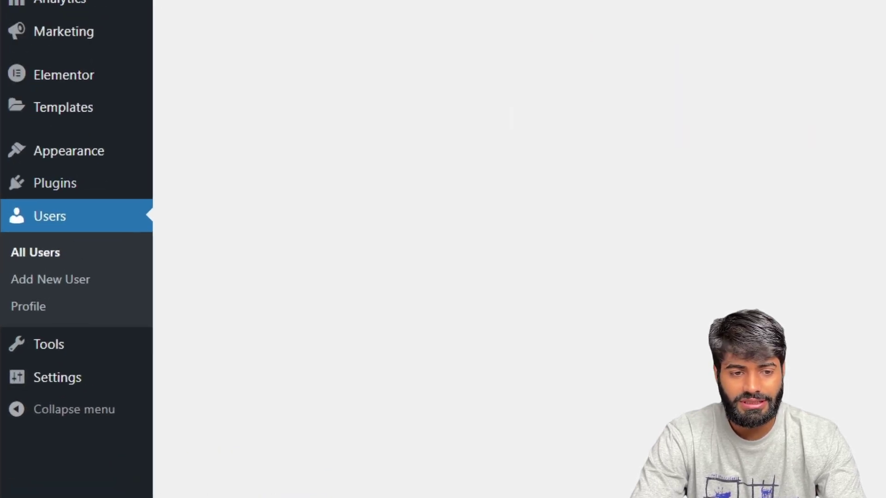
mouse_move(192, 160)
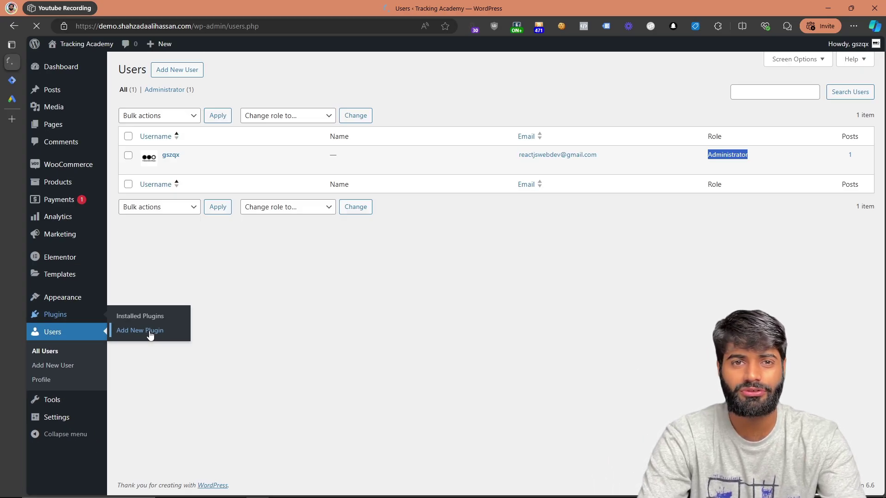
left_click(295, 221)
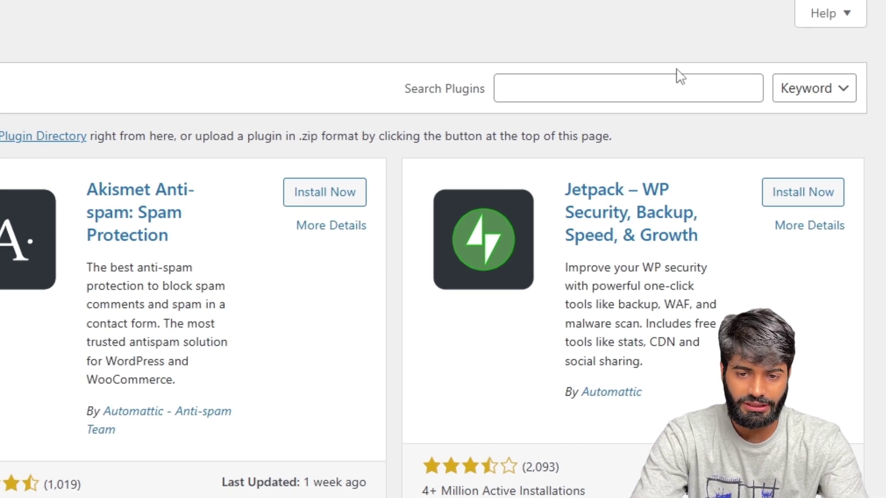
left_click(648, 97)
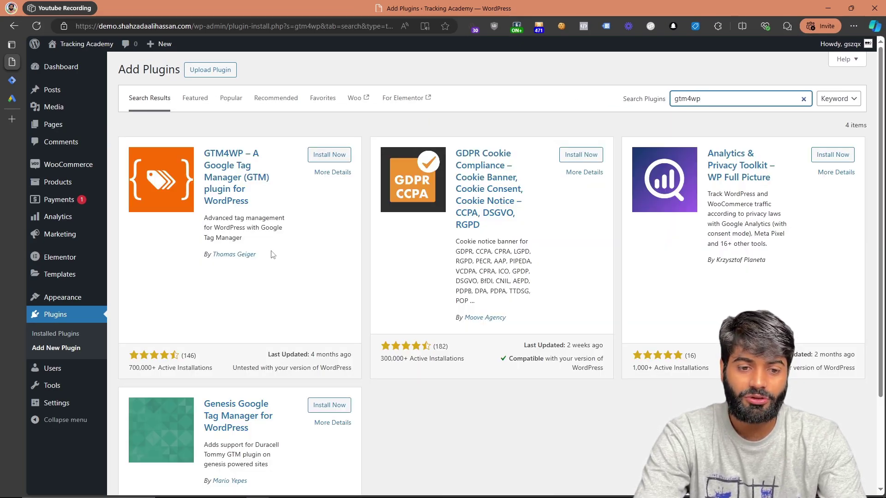
left_click(315, 159)
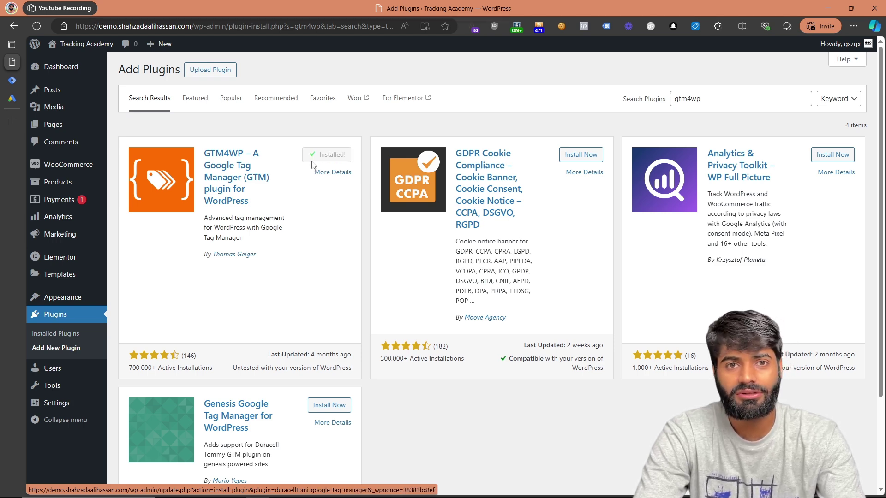
left_click(323, 155)
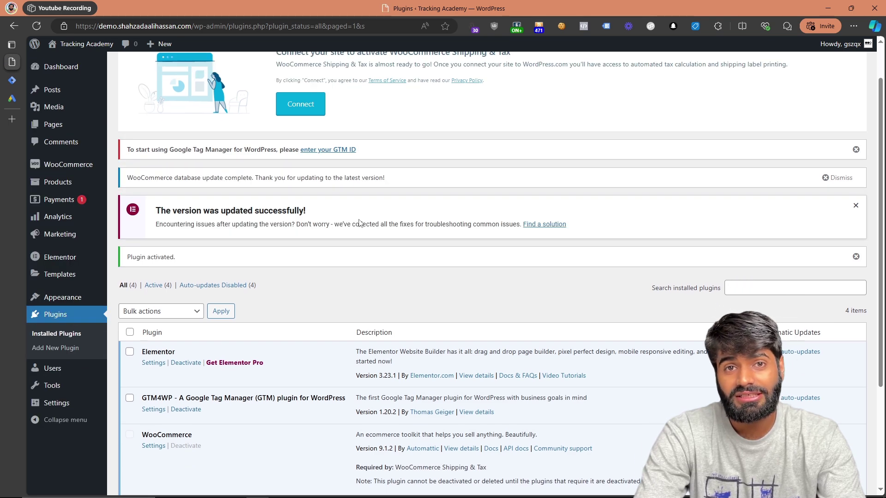
Open the settings of the GTM4WP plugin from the installed plugins list
scroll(359, 223, "down", 1)
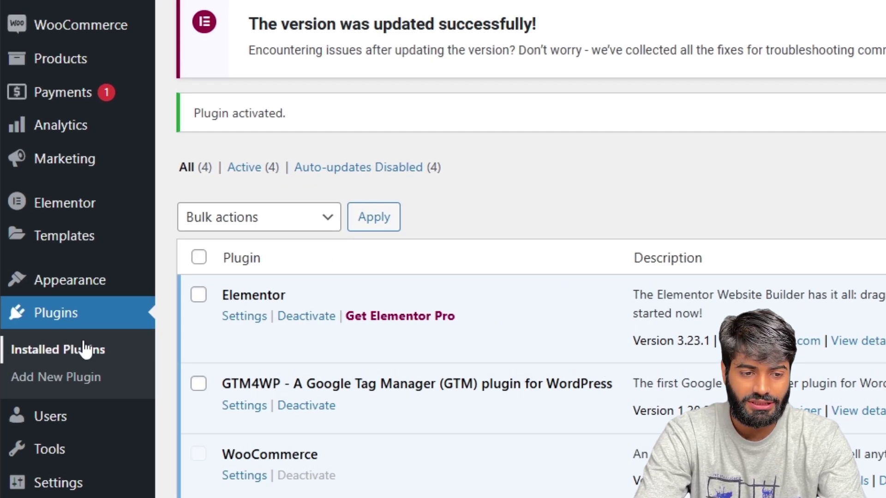
scroll(220, 393, "down", 3)
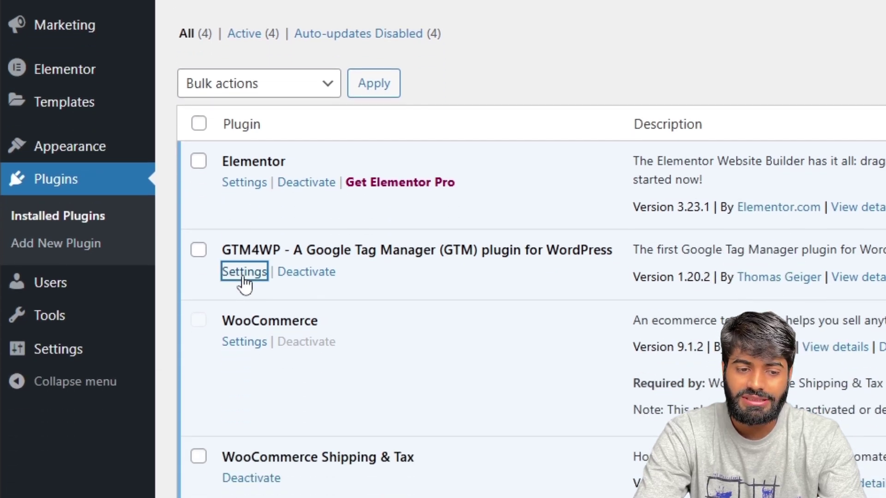
left_click(244, 272)
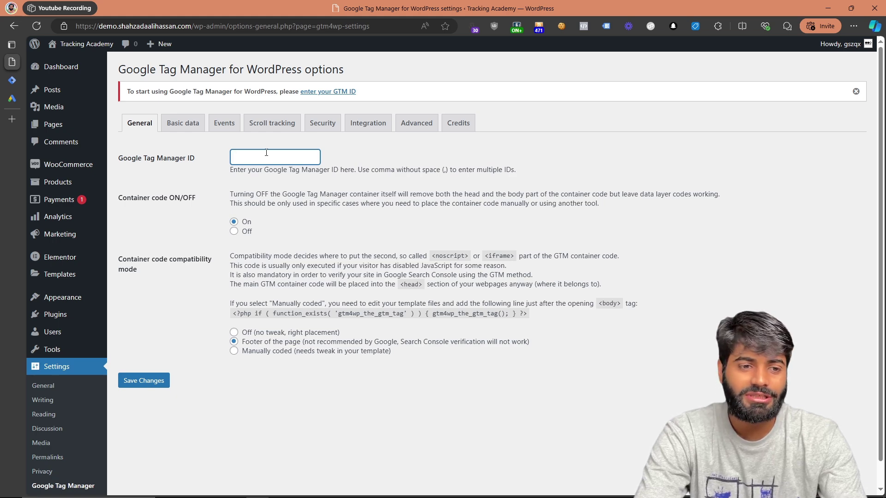
Switch to Google Tag Manager and copy the container ID from the Install Google Tag Manager code snippet
left_click(12, 80)
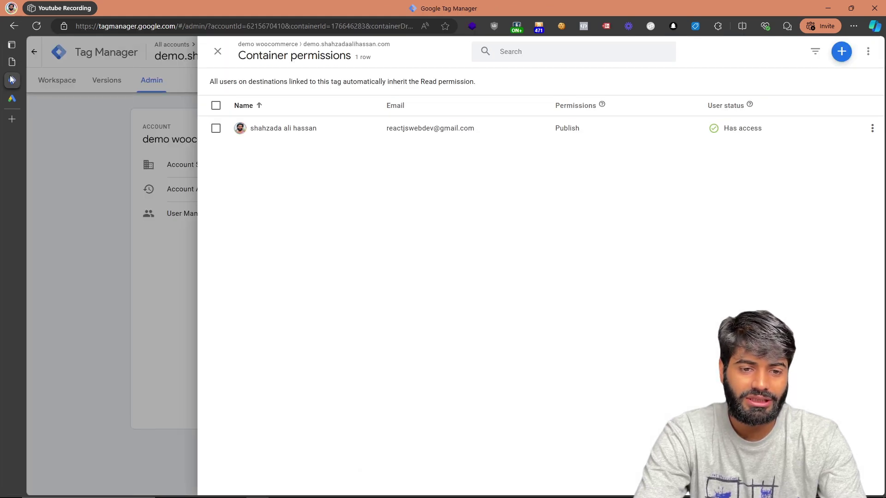
left_click(90, 128)
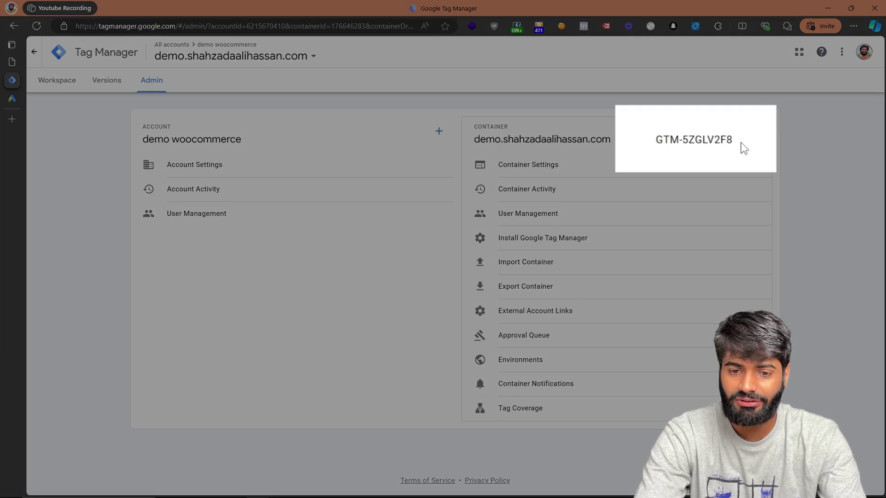
left_click_drag(740, 147, 660, 143)
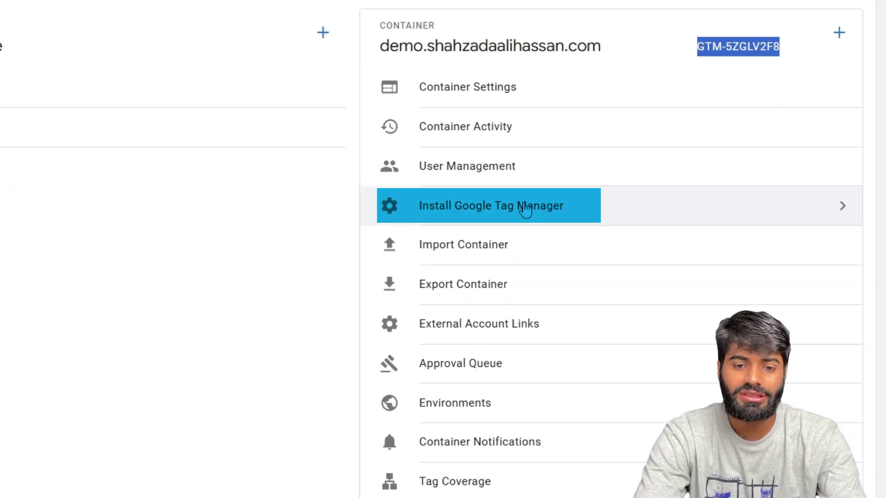
left_click(525, 209)
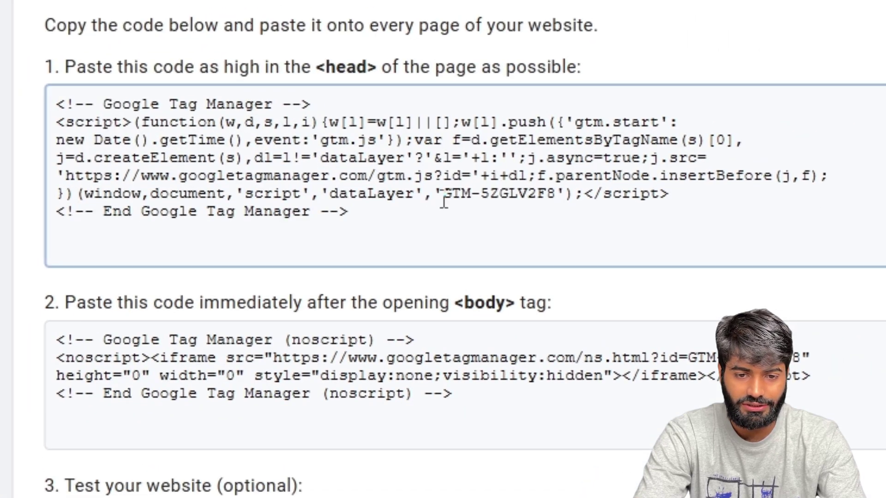
left_click_drag(483, 193, 528, 191)
key("ctrl+c")
right_click(538, 204)
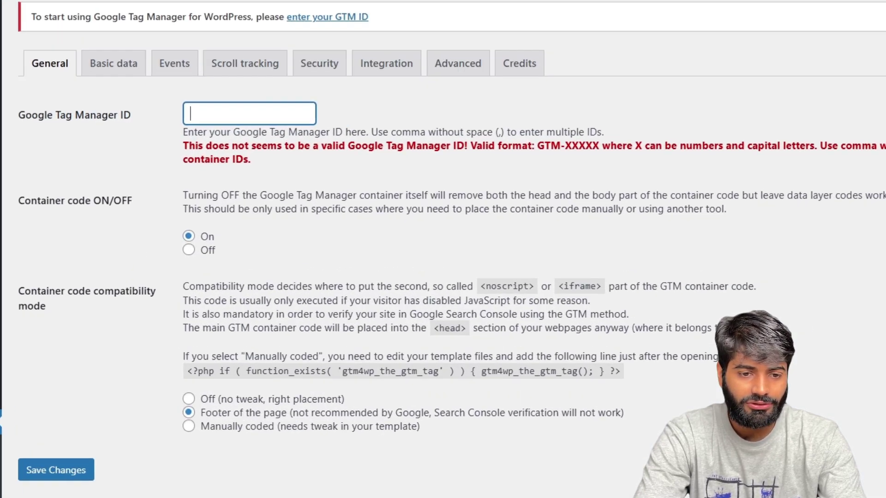
Enter the copied container ID as the plugin's Google Tag Manager ID, turn the container code on and save the settings
key("ctrl+v")
scroll(243, 159, "down", 3)
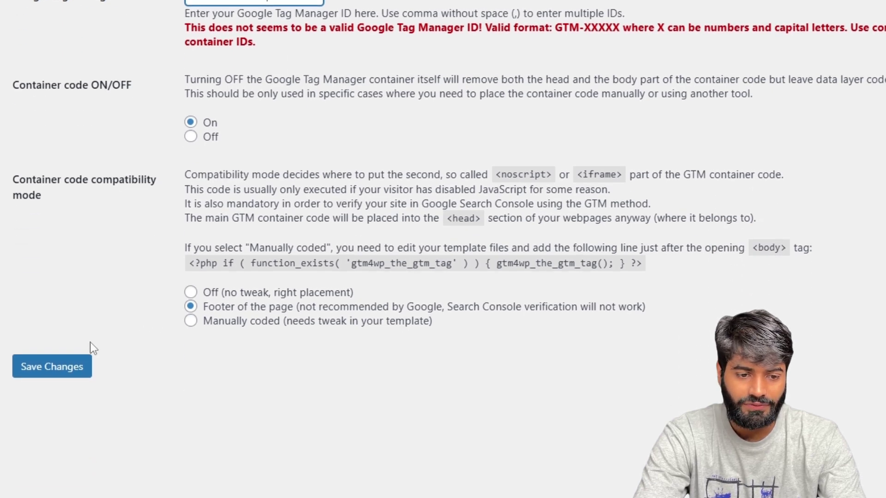
left_click(62, 369)
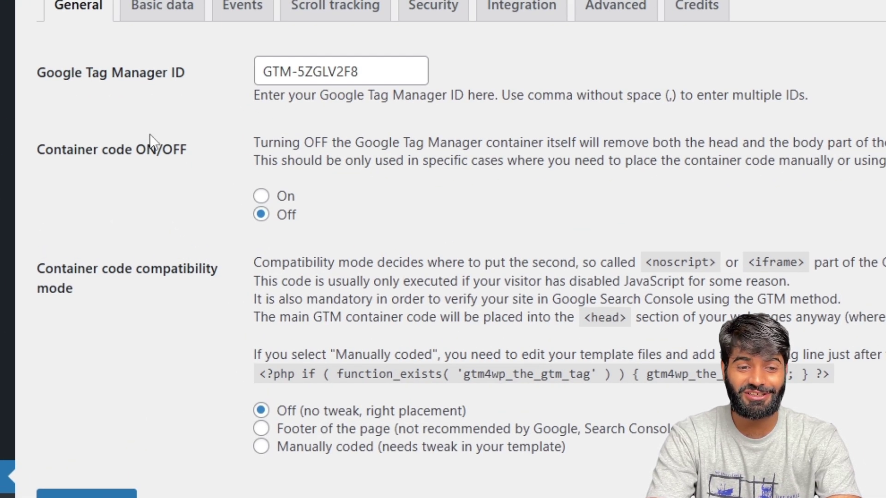
left_click(271, 198)
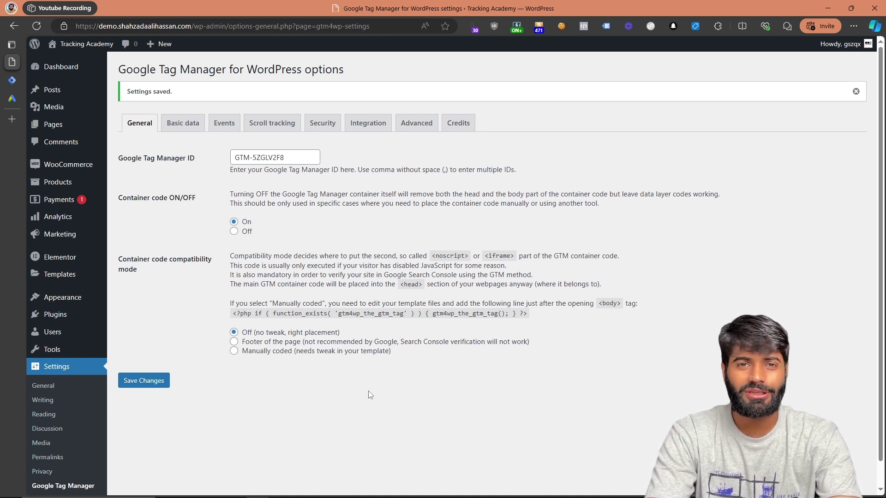
Switch to the Google Tag Manager workspace, start Preview mode and connect Tag Assistant to the site's /shop page
left_click(18, 79)
key("Escape")
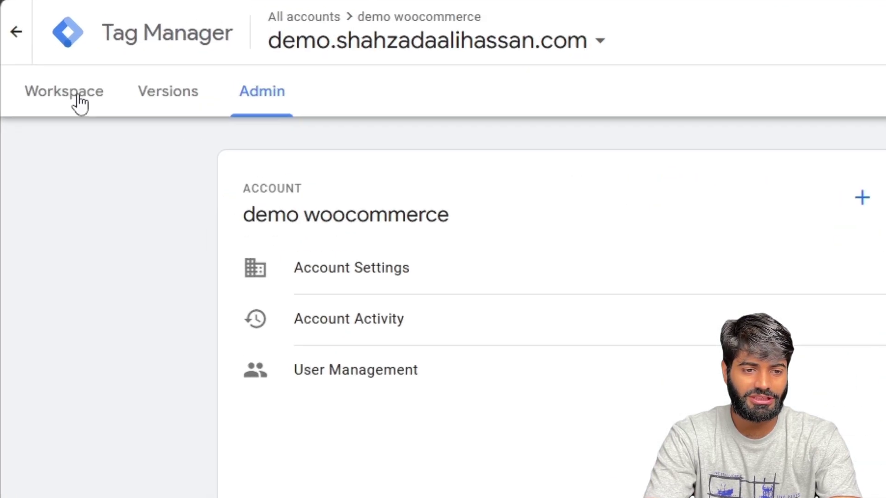
left_click(79, 96)
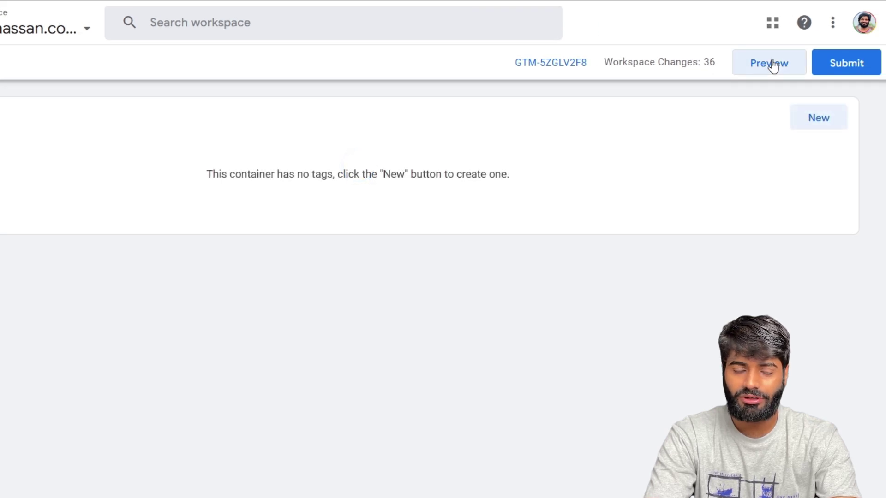
left_click(773, 65)
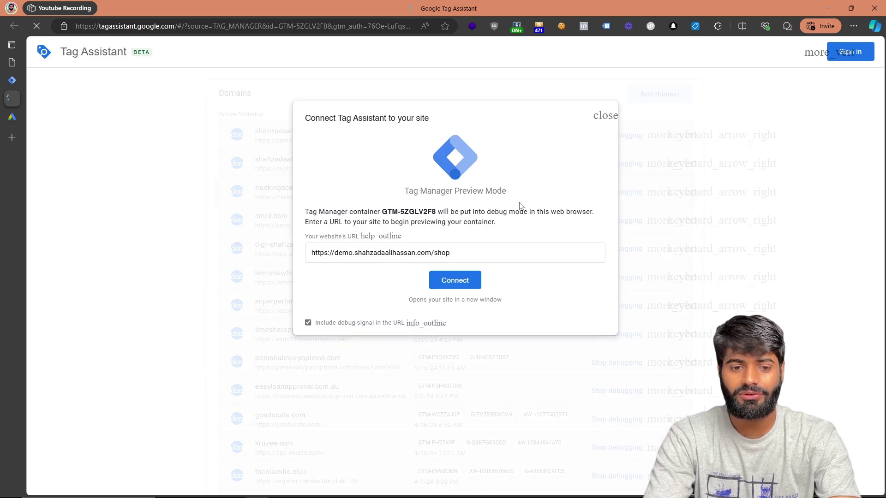
left_click(461, 288)
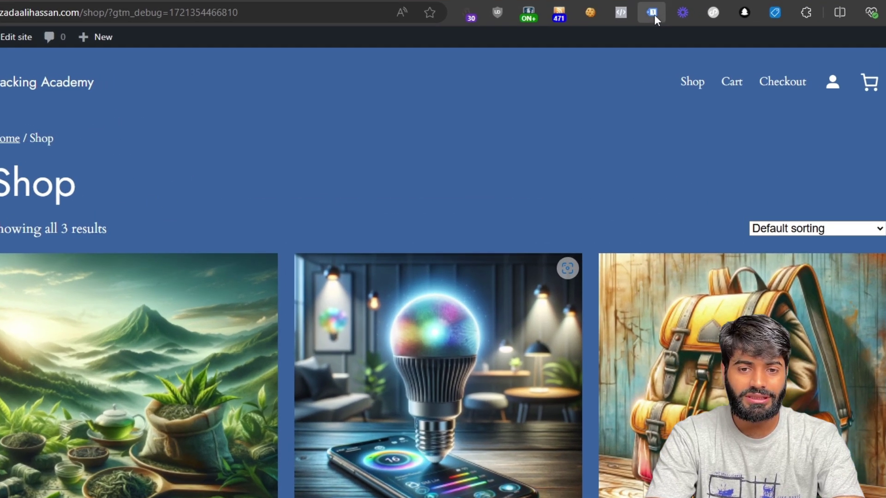
Check on the shop page with Tag Assistant Legacy which Google Tag Manager container ID is detected
left_click(607, 27)
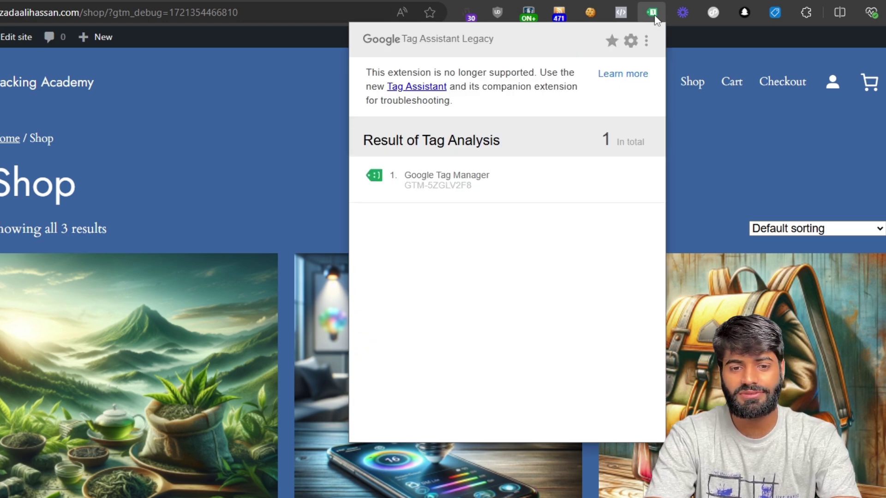
left_click(481, 183)
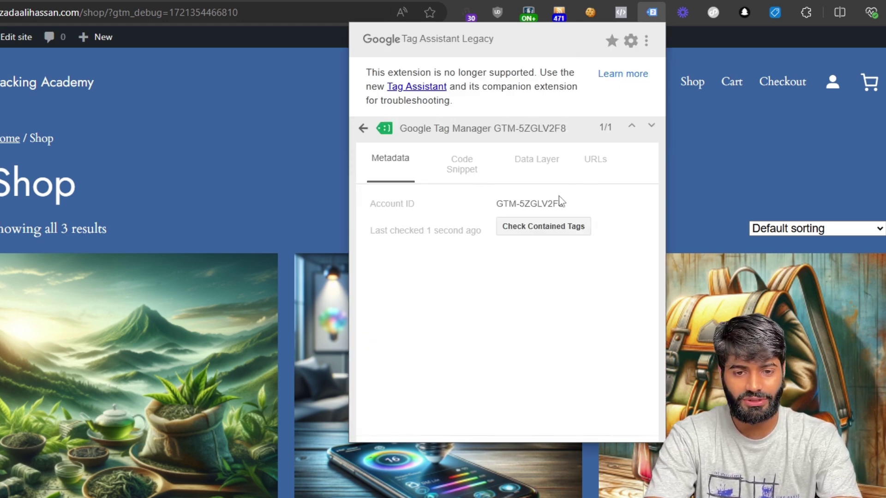
triple_click(541, 210)
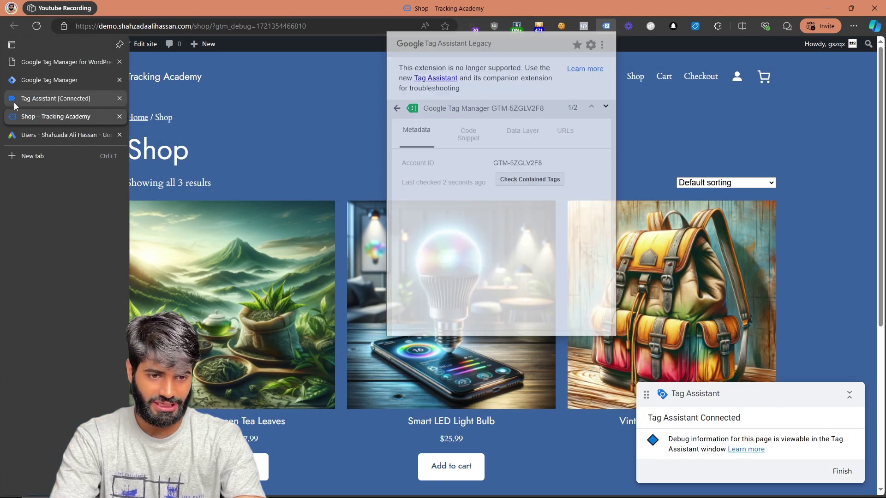
Switch to Tag Assistant and check the container details and events recorded for the Shop page
left_click(14, 100)
left_click(85, 134)
left_click(84, 136)
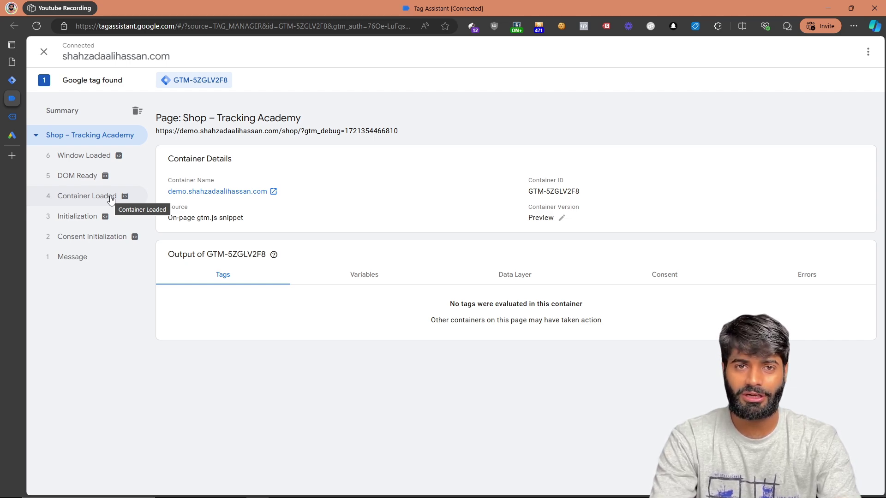
Return to the Google Tag Manager for WordPress settings and enable Track e-commerce in the WooCommerce integration
left_click(12, 62)
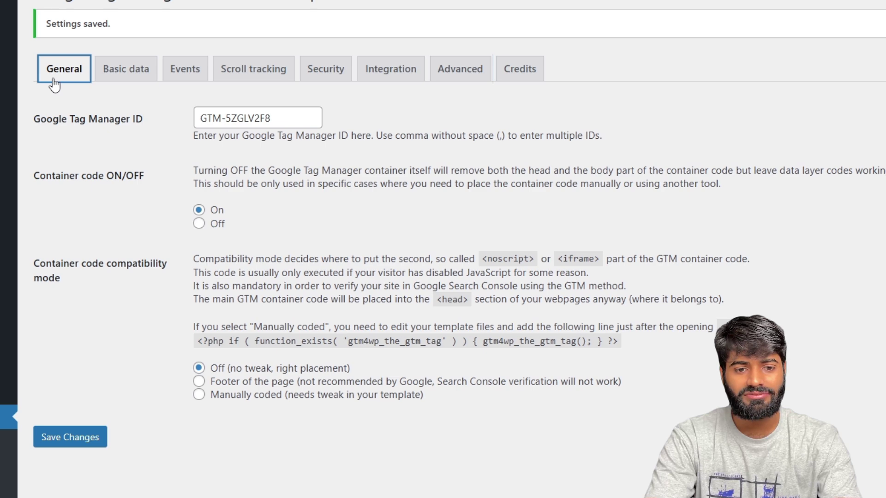
left_click(390, 68)
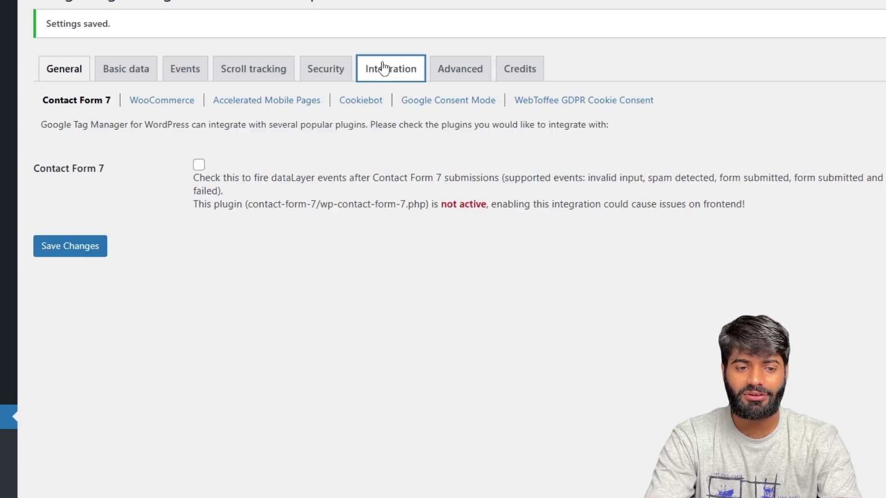
left_click(146, 106)
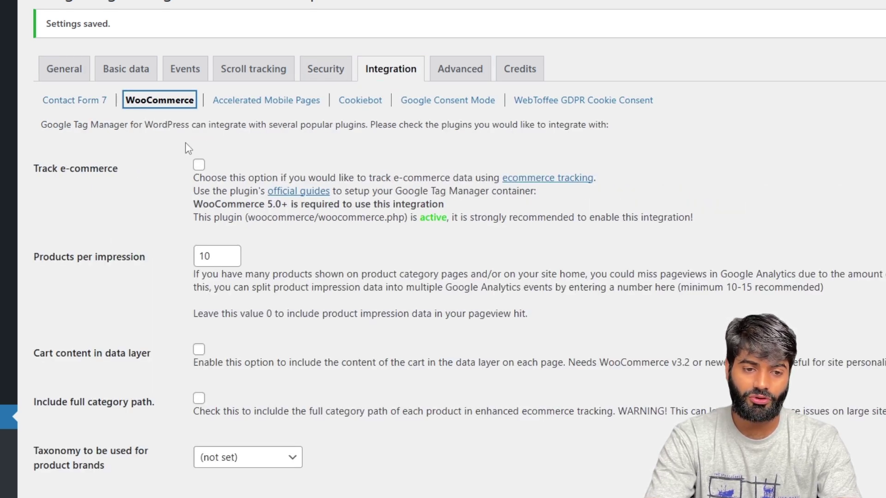
left_click(199, 166)
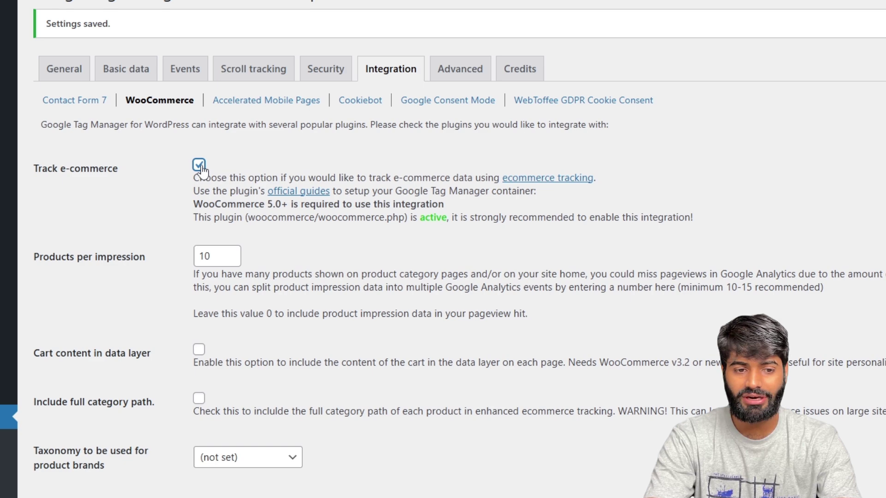
Enable Clear ecommerce object before new event in the WooCommerce integration and save the plugin settings
scroll(222, 388, "down", 15)
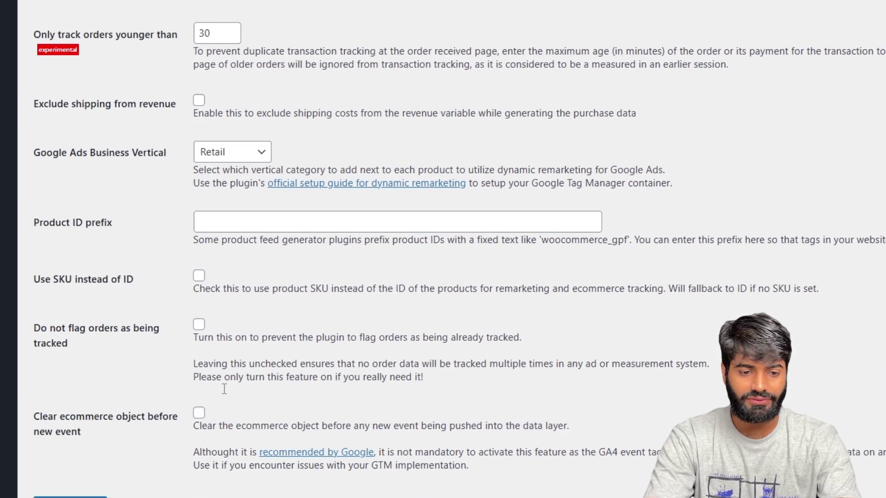
scroll(199, 356, "down", 2)
left_click(199, 348)
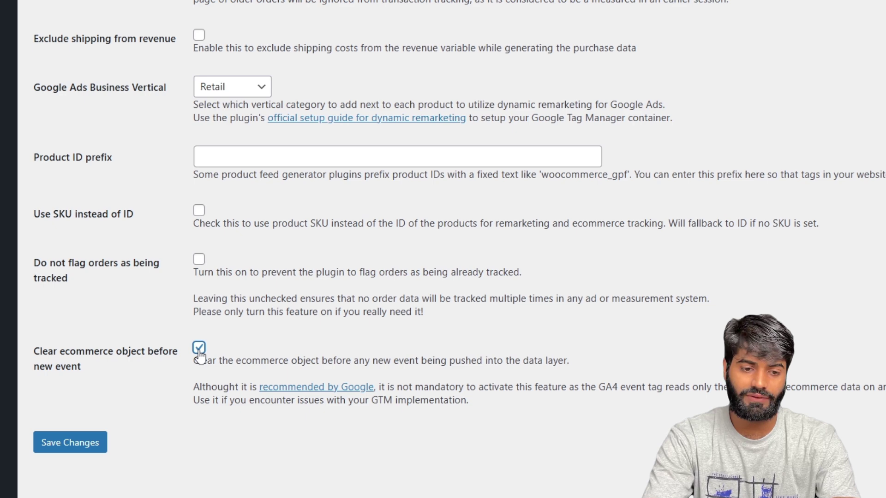
left_click(75, 443)
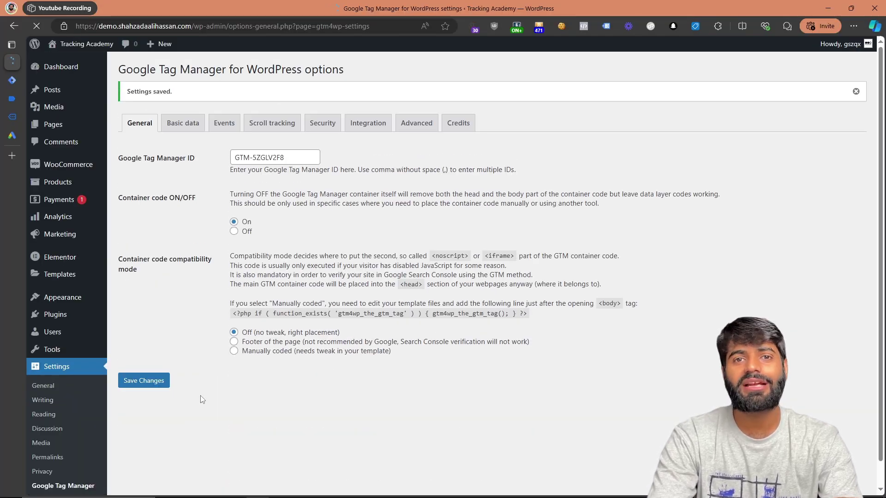
Switch to the shop page and open the Vintage Canvas Backpack product to trigger its product view event
left_click(23, 121)
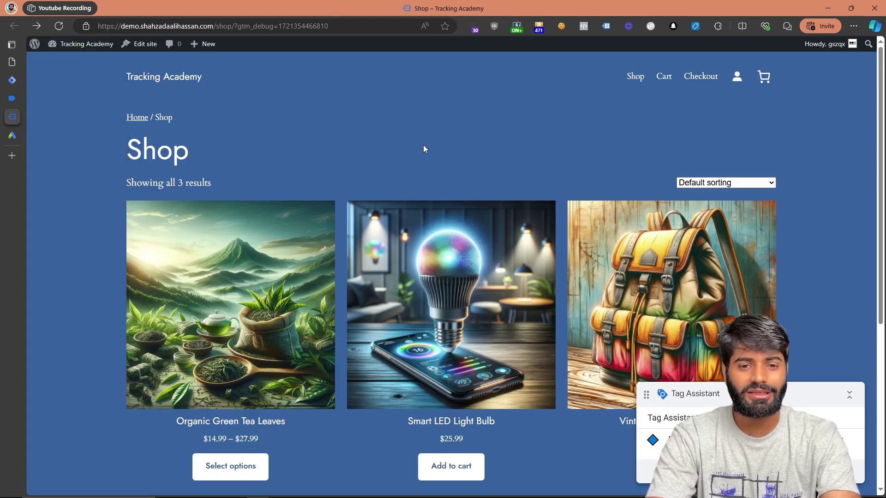
scroll(424, 148, "down", 2)
left_click(694, 218)
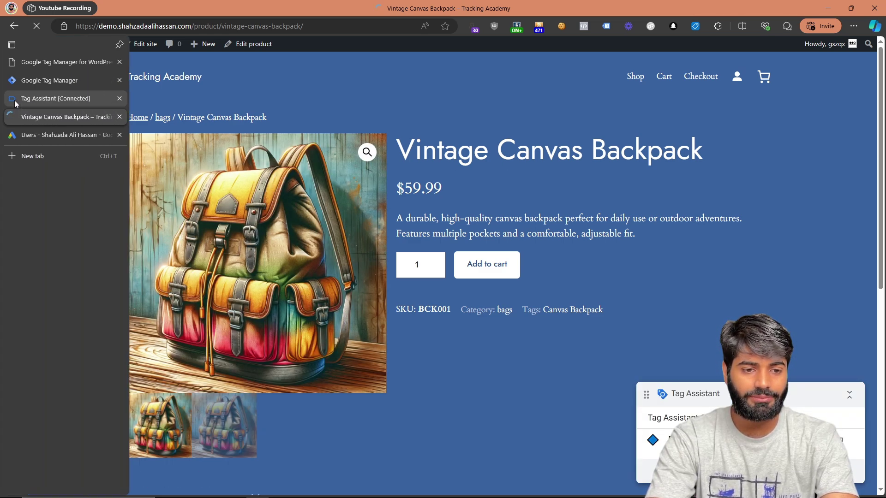
Switch to Tag Assistant and expand the API call of the Vintage Canvas Backpack page's view_item event
left_click(15, 99)
left_click(92, 135)
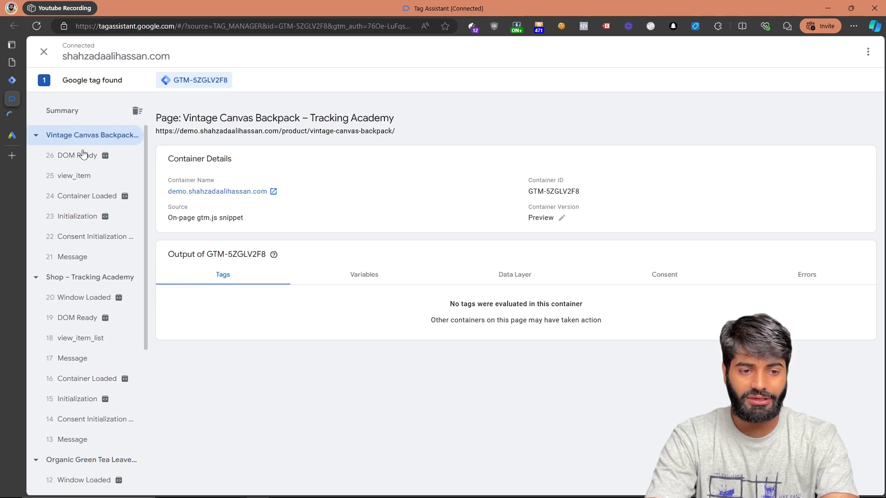
left_click(93, 184)
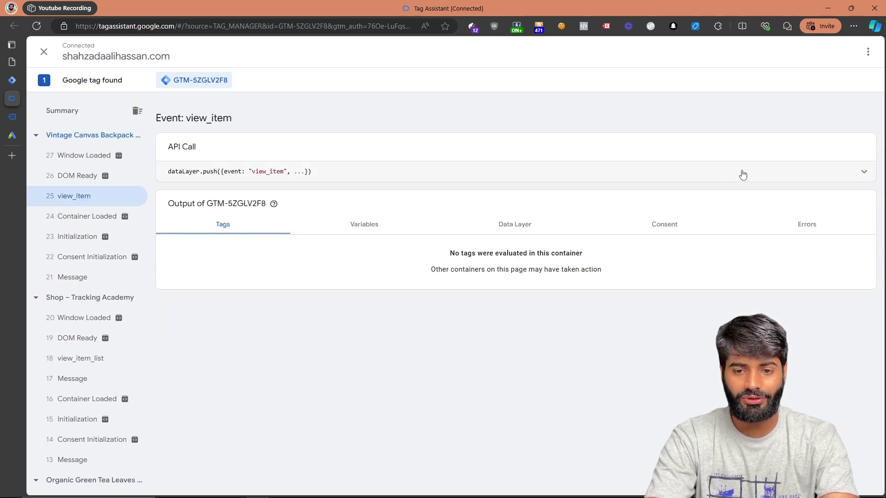
left_click(862, 171)
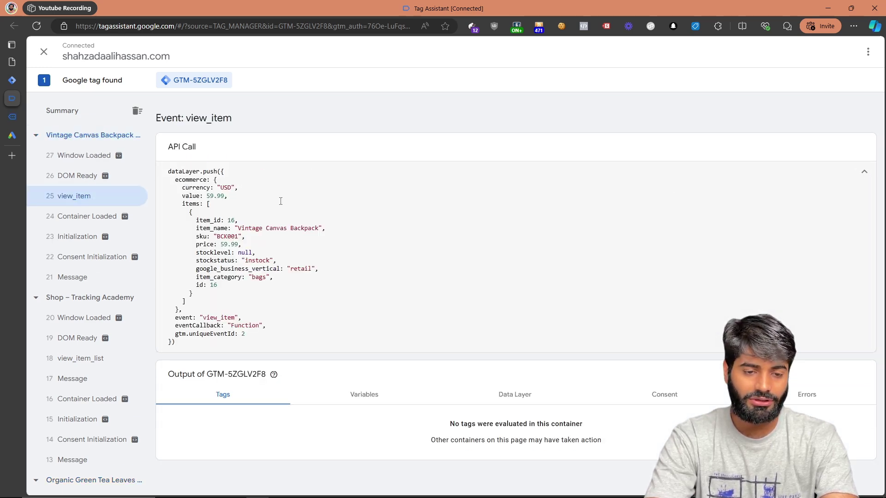
Examine the currency, value and items data in the view_item event's dataLayer push
scroll(275, 200, "up", 3)
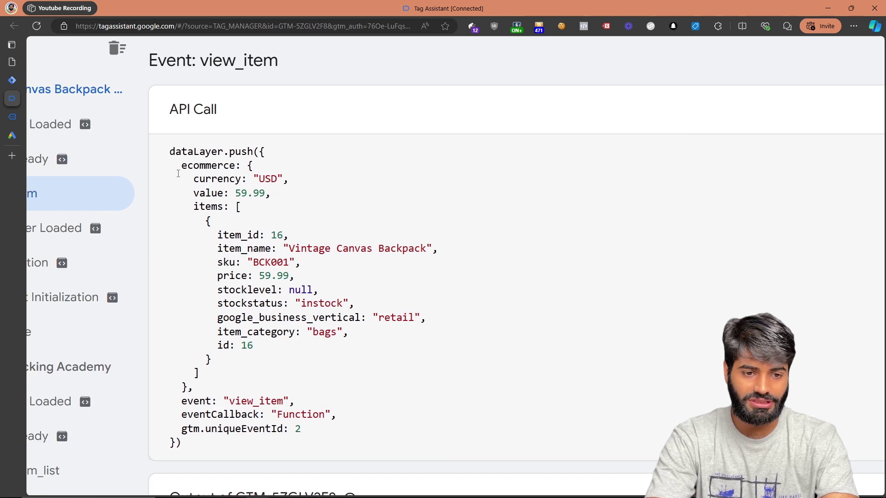
left_click_drag(180, 174, 286, 179)
left_click_drag(193, 192, 241, 211)
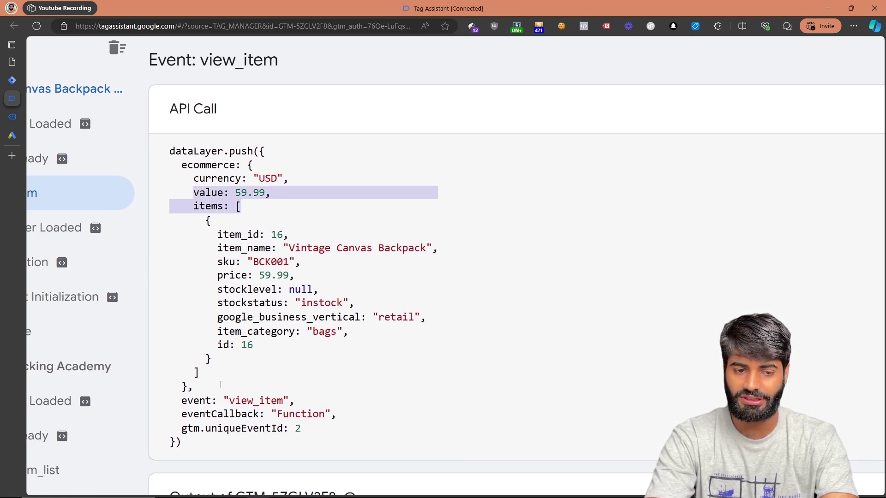
scroll(221, 384, "down", 3)
scroll(220, 385, "up", 2)
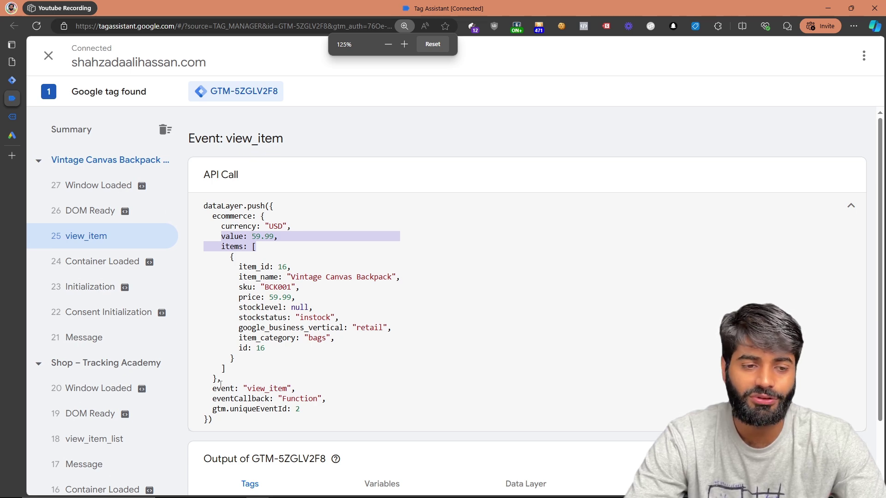
Switch to Google Ads and start a new conversion action of the Website kind from the conversions summary
key("ctrl+Tab")
key("ctrl+Tab")
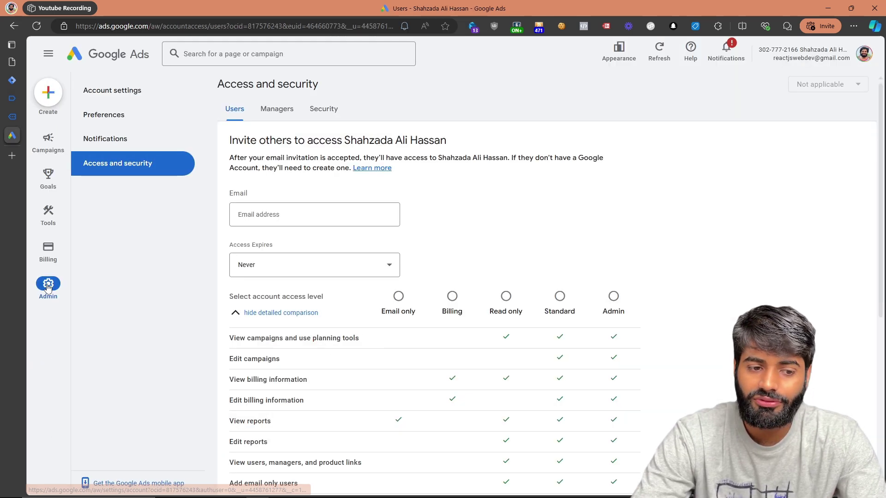
mouse_move(48, 176)
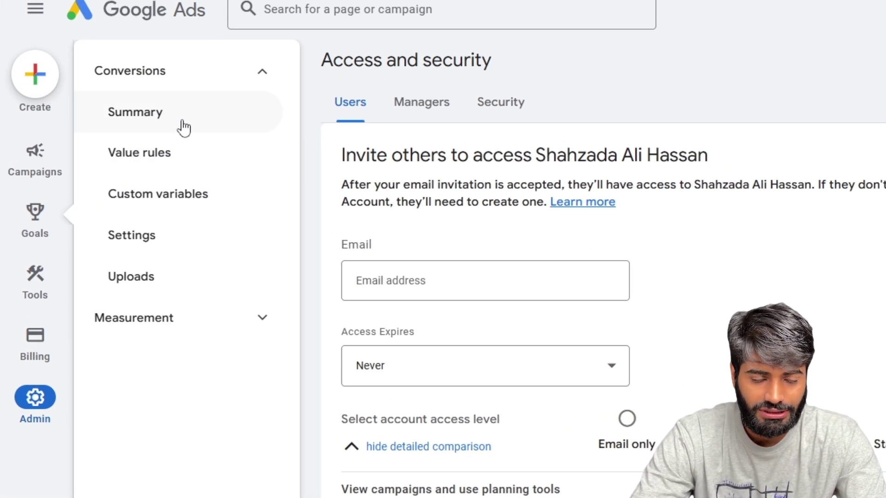
left_click(184, 127)
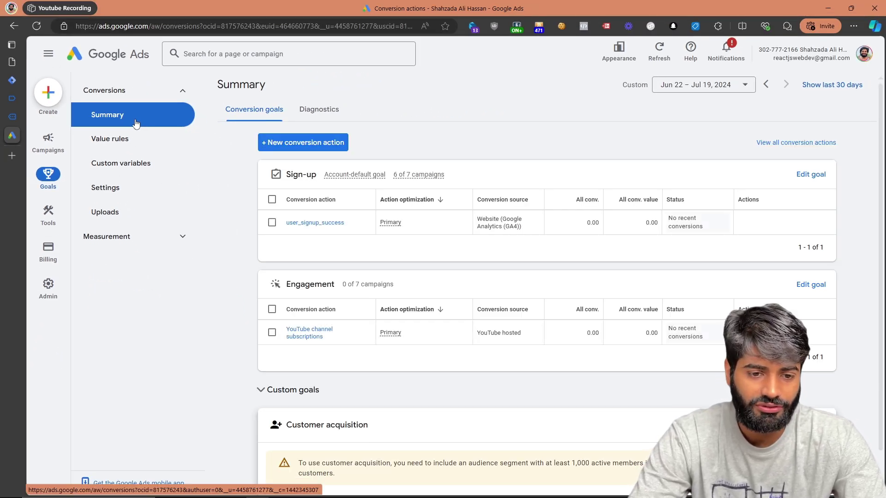
left_click(288, 144)
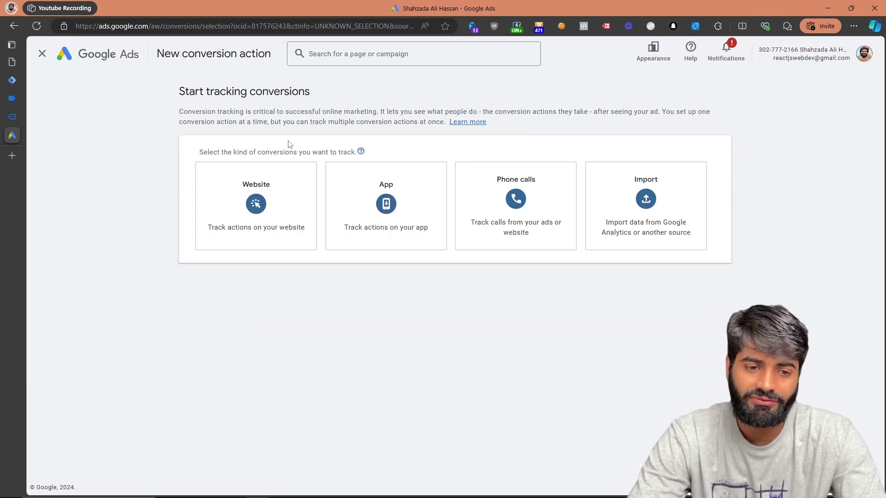
left_click(268, 231)
Copy the Vintage Canvas Backpack page's URL, enter it as the website domain for the conversion and scan it
left_click(253, 205)
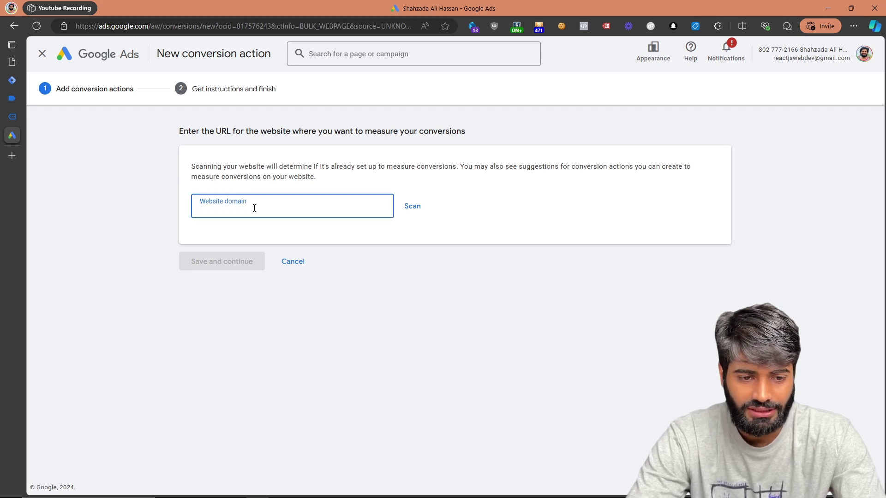
left_click(13, 117)
left_click(174, 21)
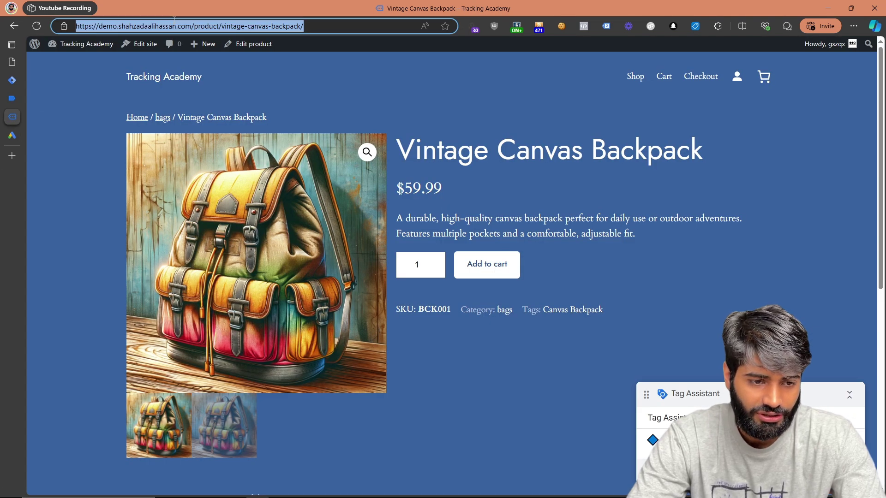
key("ctrl+c")
left_click(12, 136)
left_click(267, 198)
key("ctrl+v")
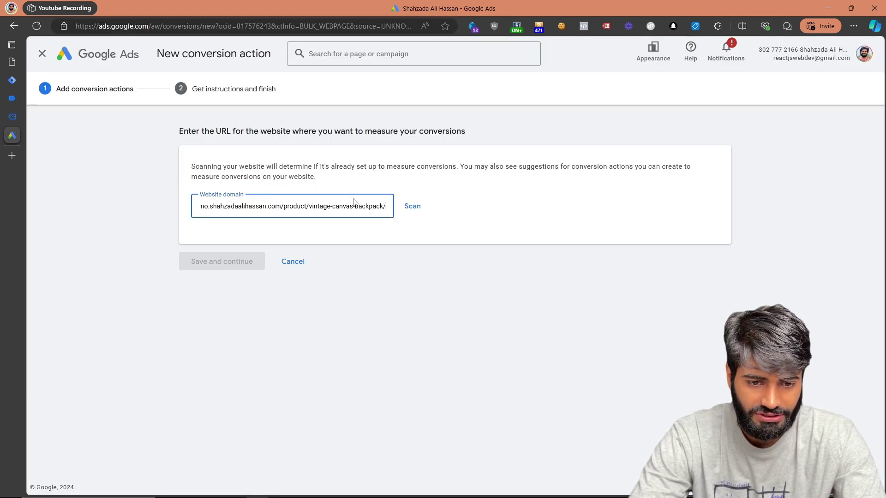
left_click(410, 210)
Add a conversion action manually using code and set its goal category to Other
scroll(348, 363, "down", 5)
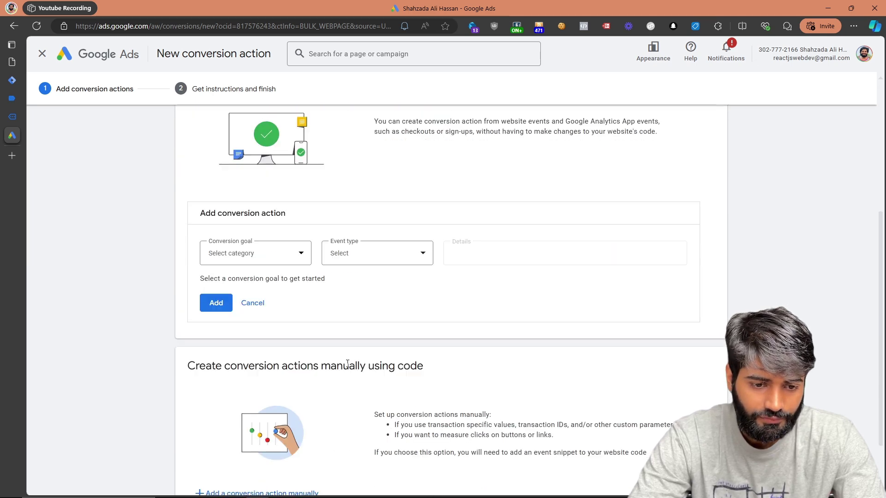
scroll(348, 363, "down", 2)
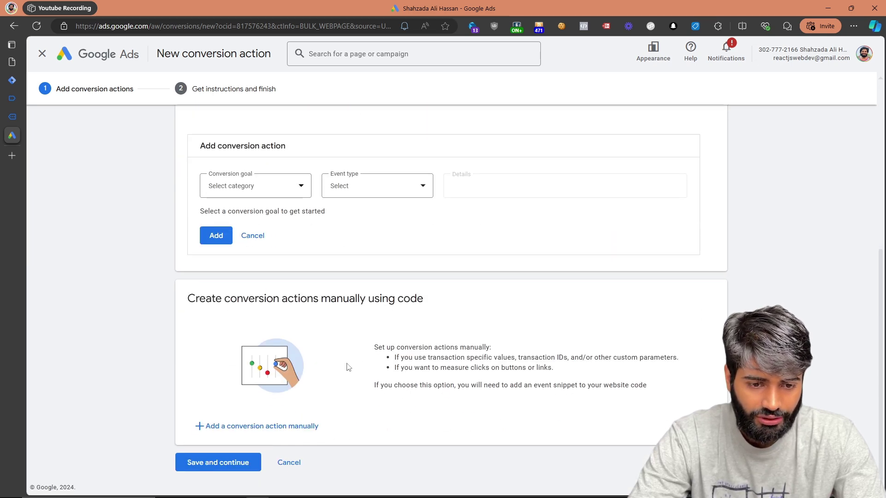
left_click(295, 426)
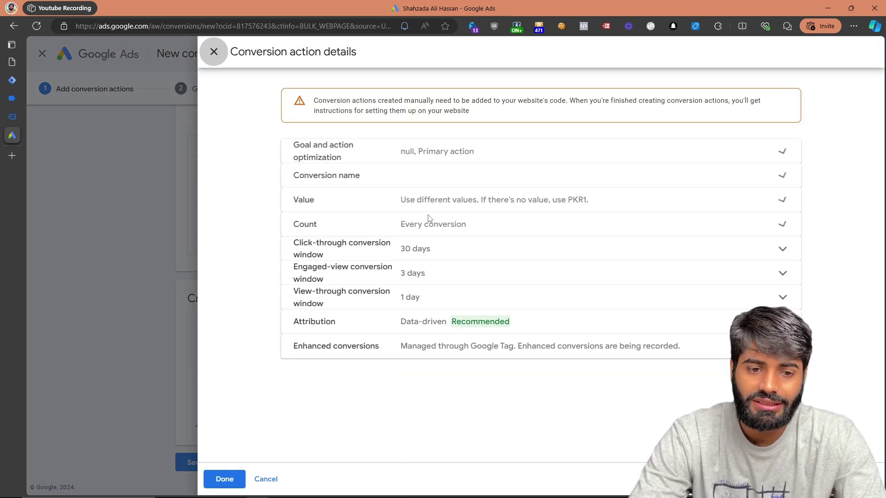
left_click(459, 184)
scroll(456, 283, "down", 1)
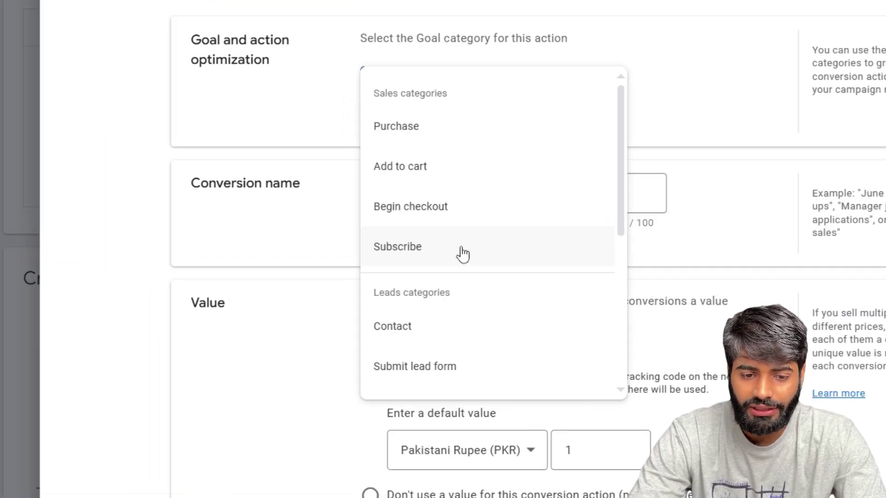
scroll(465, 246, "down", 6)
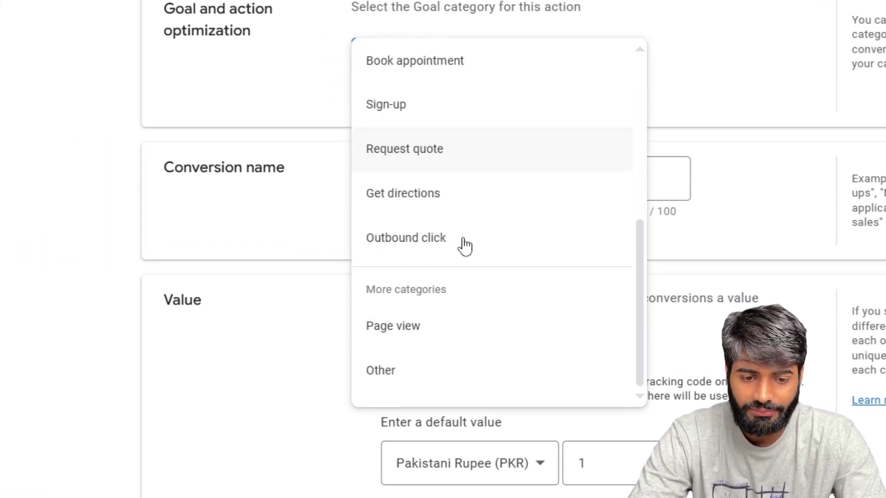
left_click(429, 372)
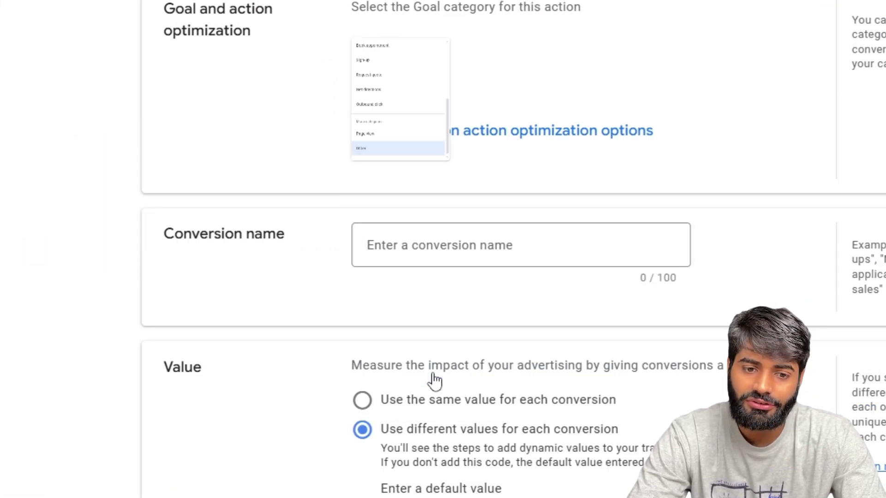
Name the conversion action view_item, then save it and continue to the tag setup instructions
left_click(424, 240)
type("view")
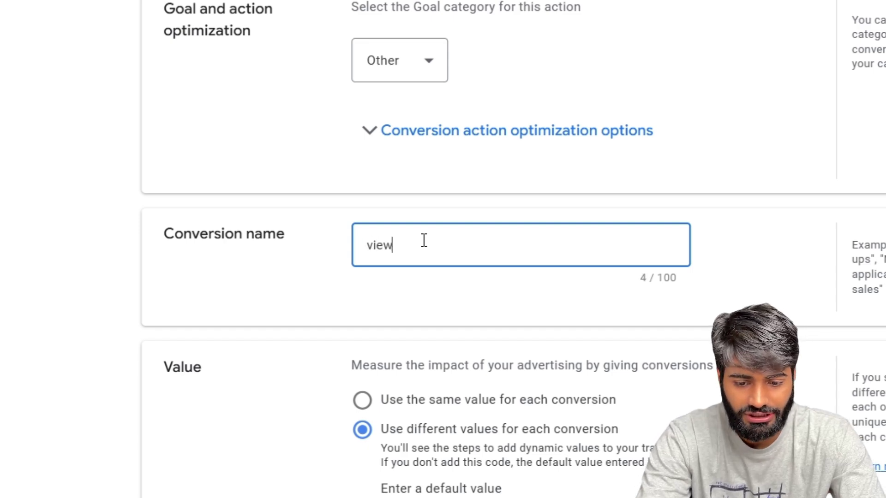
type("_item")
scroll(372, 364, "down", 5)
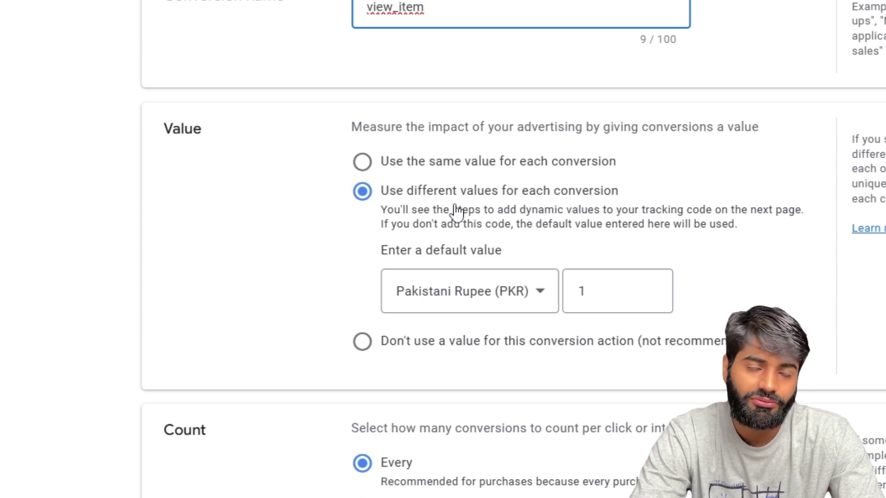
scroll(456, 212, "down", 6)
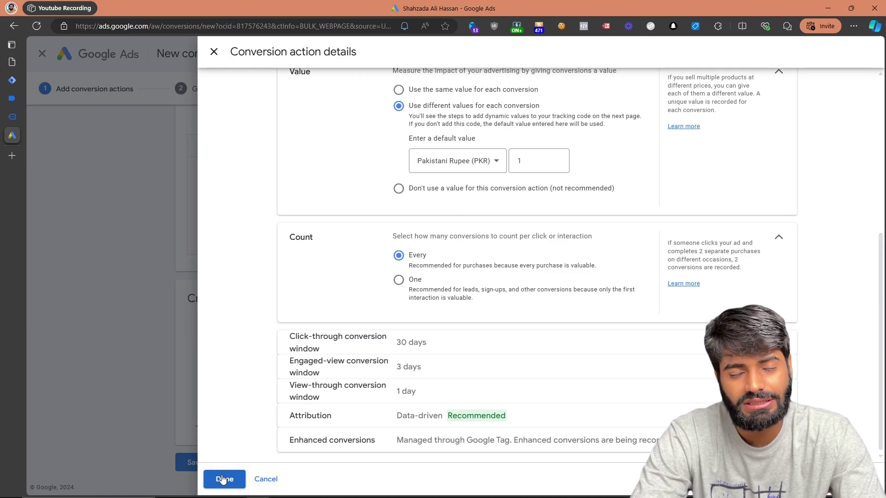
left_click(223, 479)
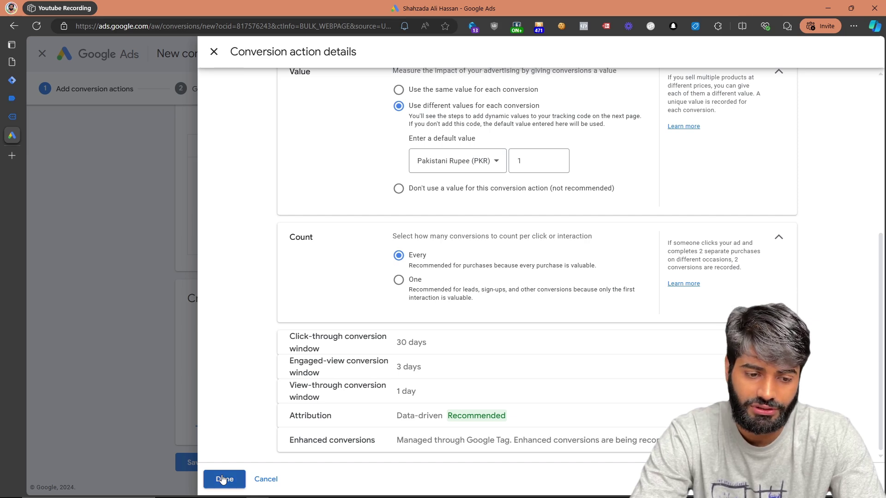
scroll(318, 269, "down", 1)
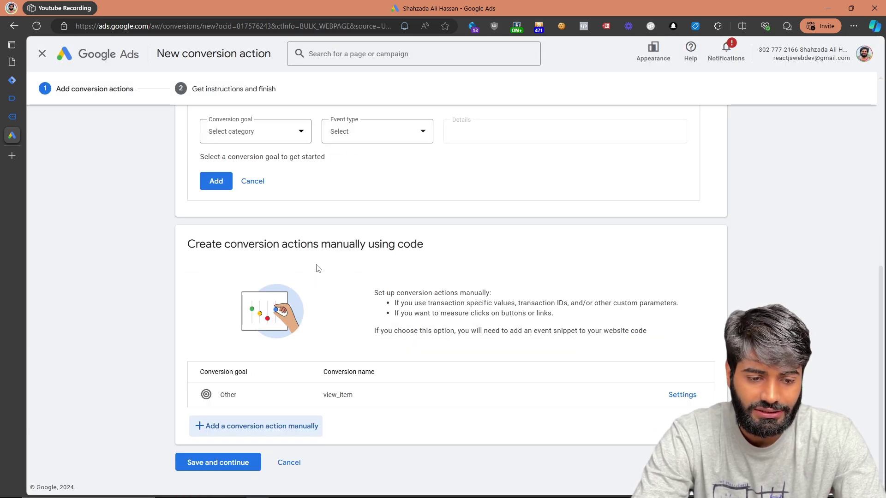
left_click(234, 464)
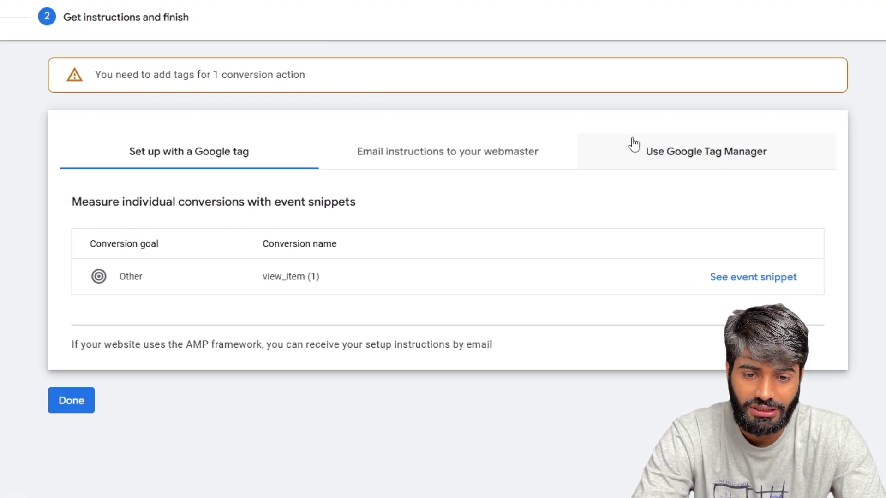
Show the Google Tag Manager setup instructions and select the conversion ID and the view_item conversion label to read them
left_click(629, 183)
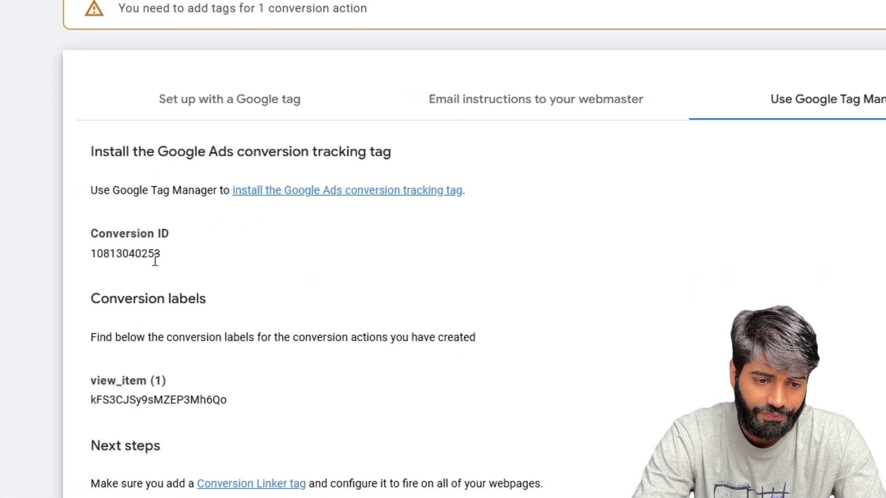
double_click(108, 283)
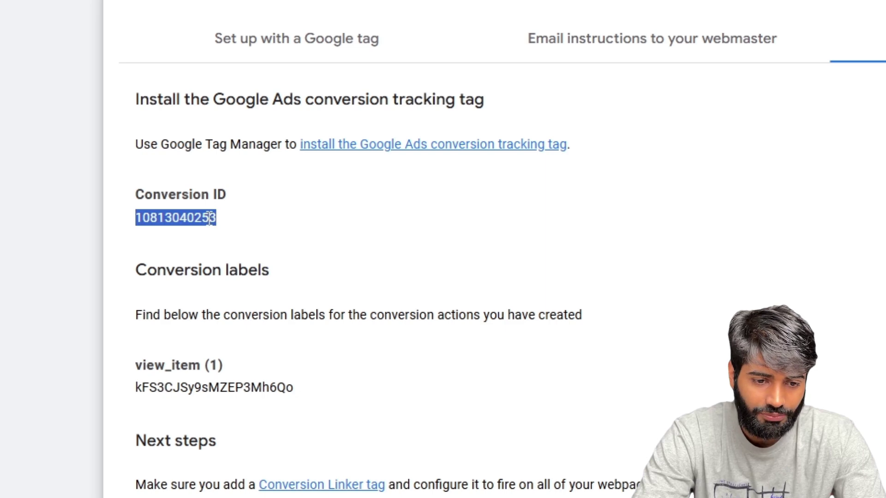
double_click(210, 387)
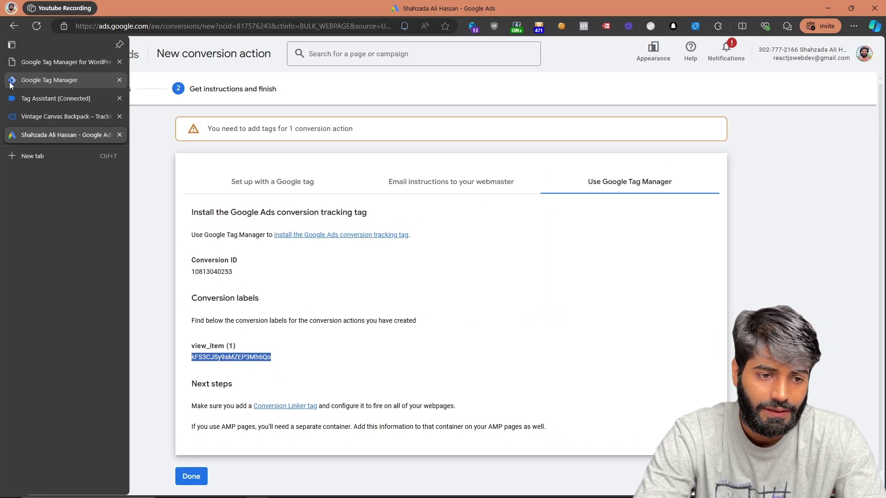
Switch to Google Tag Manager and create a new tag of the Conversion Linker type that fires on All Pages
left_click(11, 81)
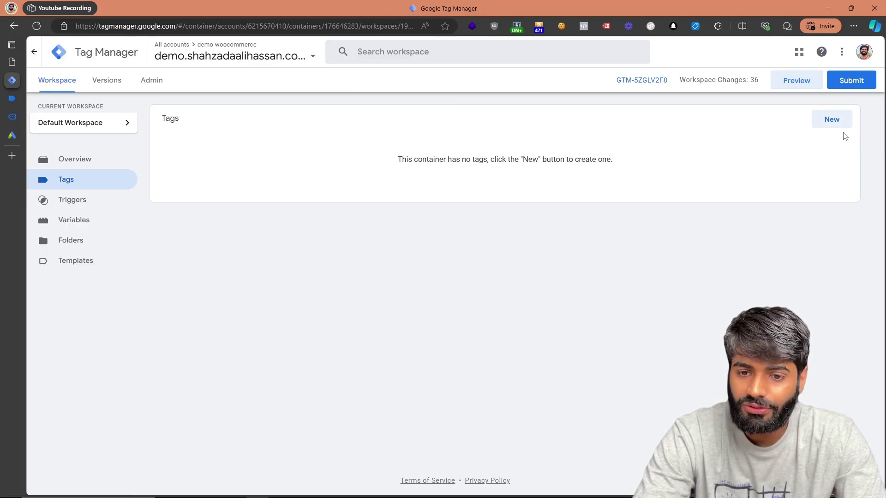
left_click(832, 119)
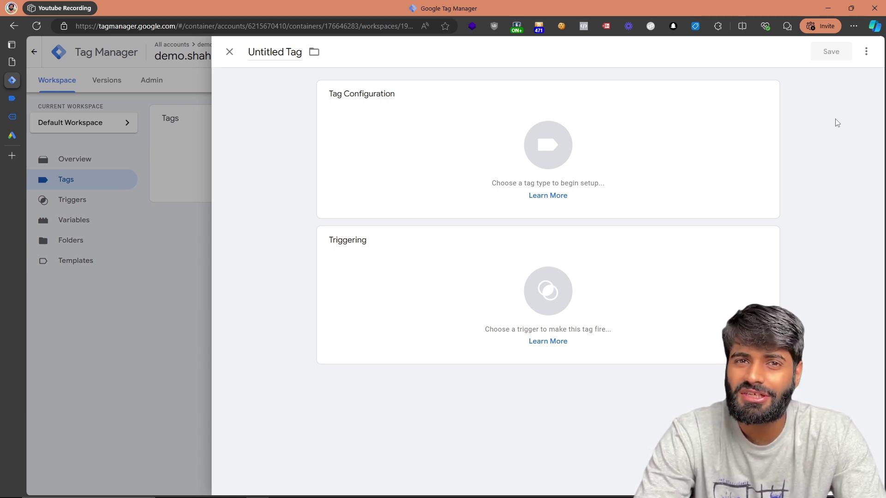
left_click(718, 289)
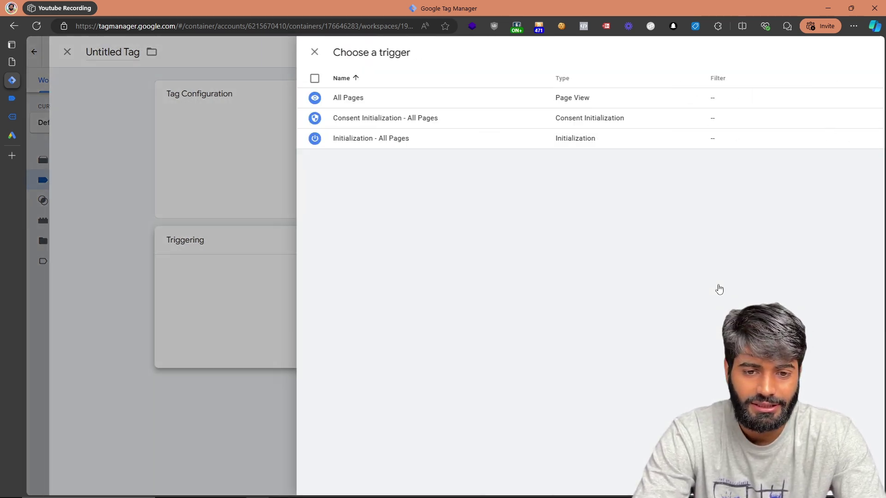
left_click(427, 105)
left_click(500, 152)
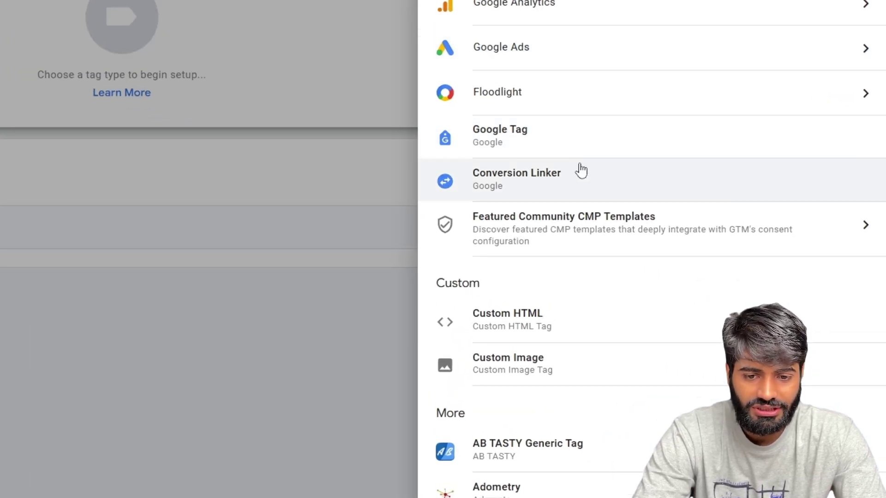
left_click(668, 254)
Name the tag Gads Conversion Linker and save it
left_click(262, 34)
type("Gads Conversion Linker")
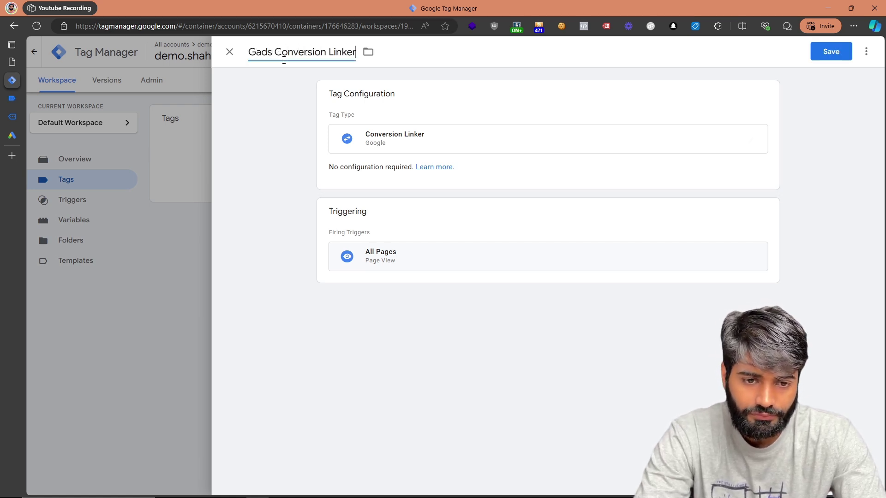
left_click(830, 51)
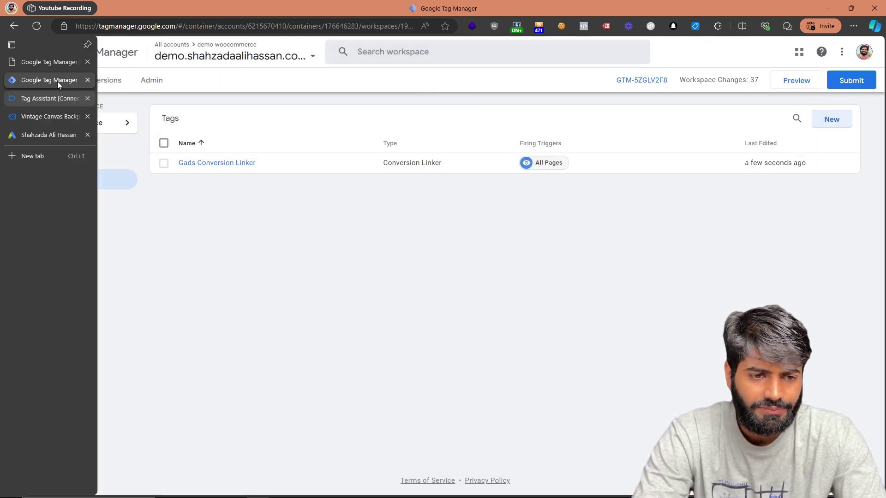
Arrange two browser windows side by side, with the Tag Manager workspace in one and Tag Assistant in the other at 100% zoom
key("super+Left")
key("alt+Tab")
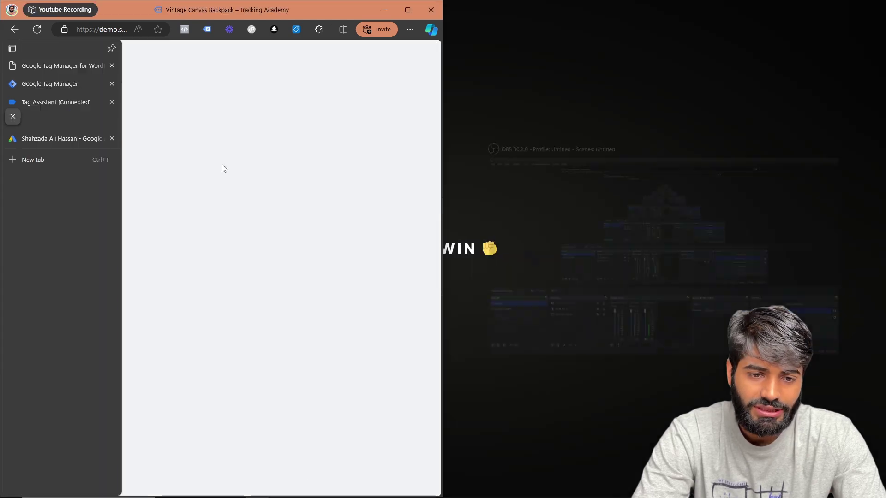
key("super+Right")
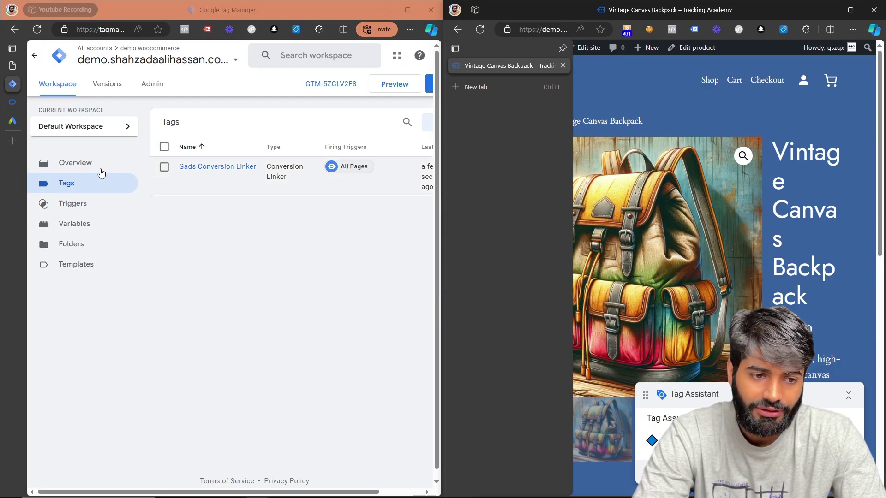
left_click(12, 102)
left_click_drag(56, 102, 461, 242)
key("ctrl+minus")
key("ctrl+minus")
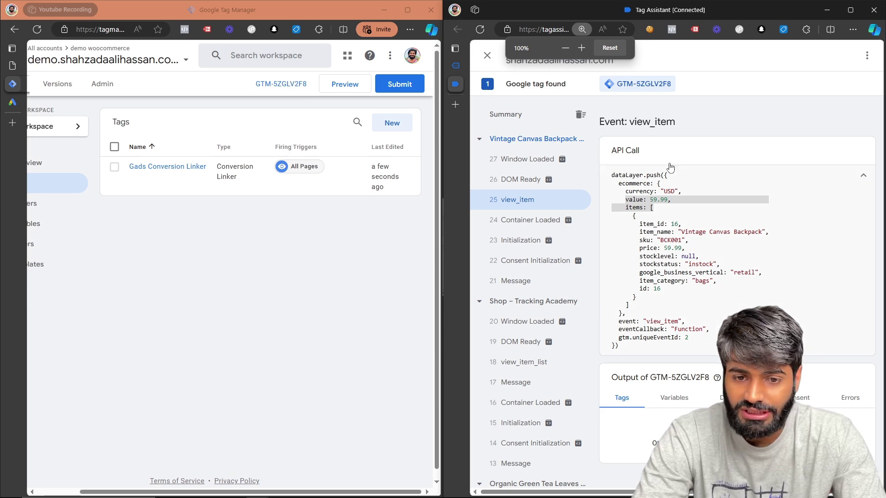
Copy the view_item event name from Tag Assistant and start a new trigger of the Custom Event type in Tag Manager
double_click(662, 124)
key("ctrl+c")
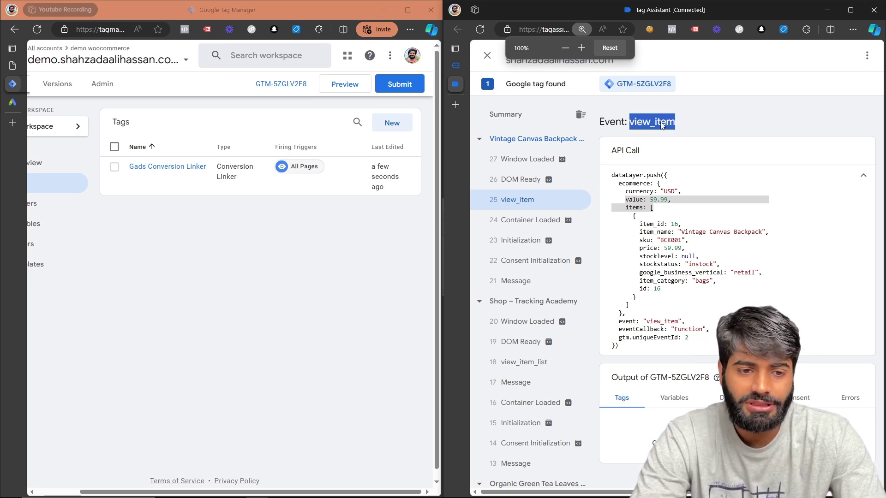
scroll(129, 192, "left", 5)
left_click(75, 201)
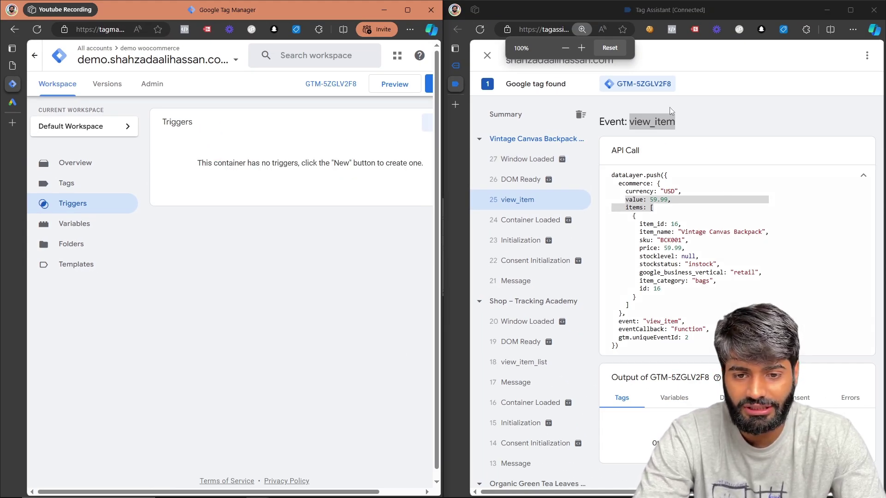
scroll(361, 168, "right", 2)
left_click(394, 123)
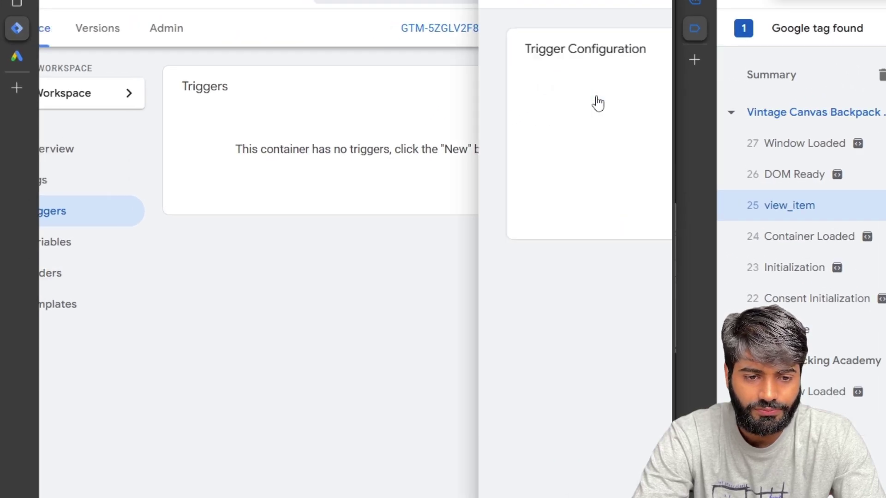
left_click(393, 158)
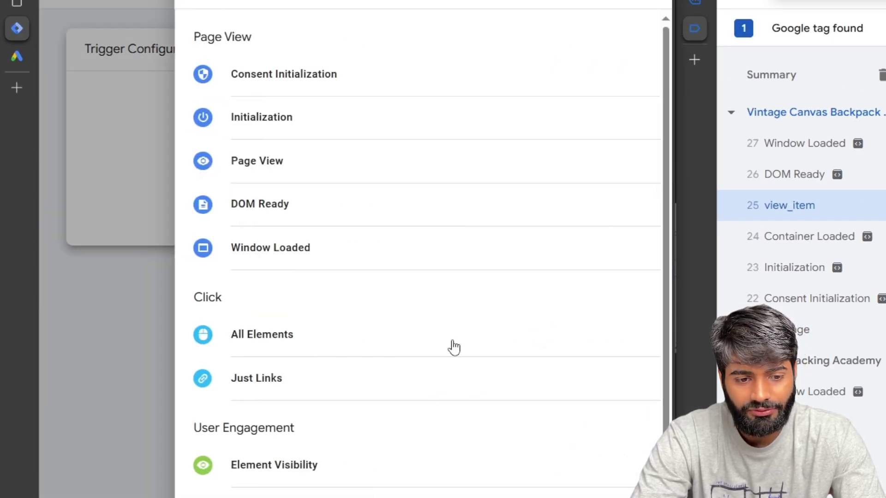
scroll(448, 415, "down", 5)
left_click(388, 454)
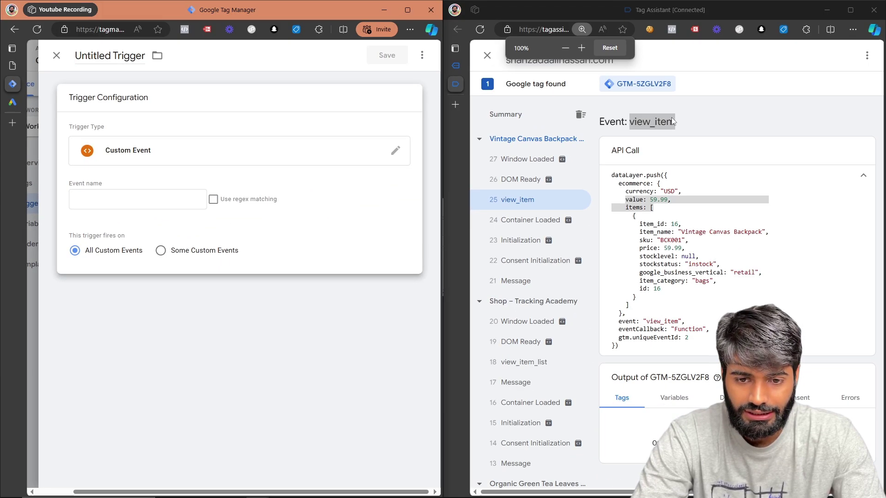
Set the trigger's event name to view_item, name the trigger CE view_item and save it
right_click(672, 122)
left_click(687, 130)
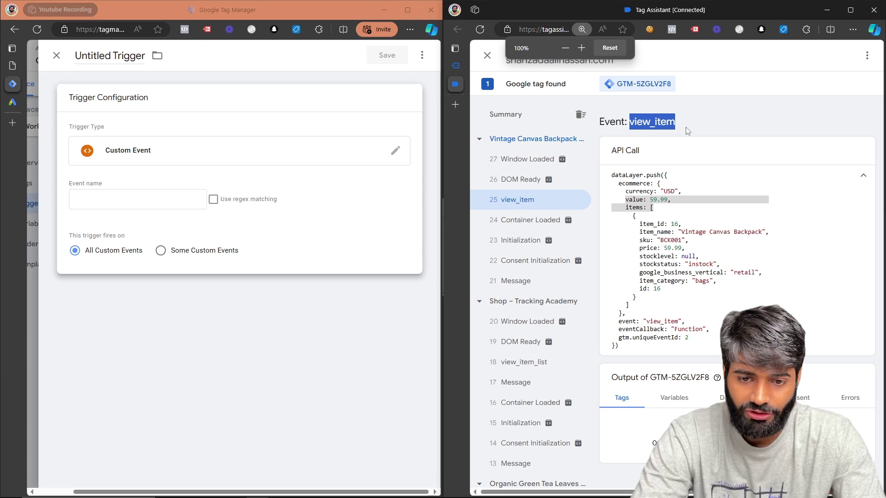
left_click(206, 196)
key("ctrl+v")
left_click(106, 57)
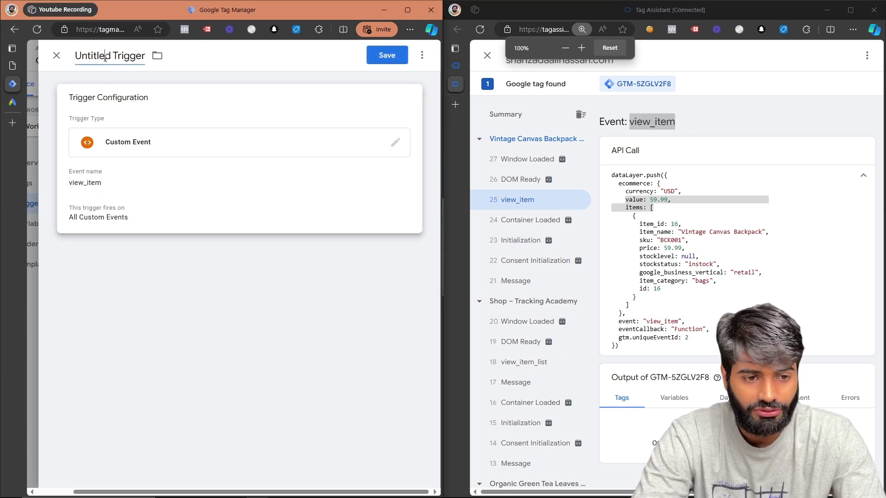
type("CE view_item")
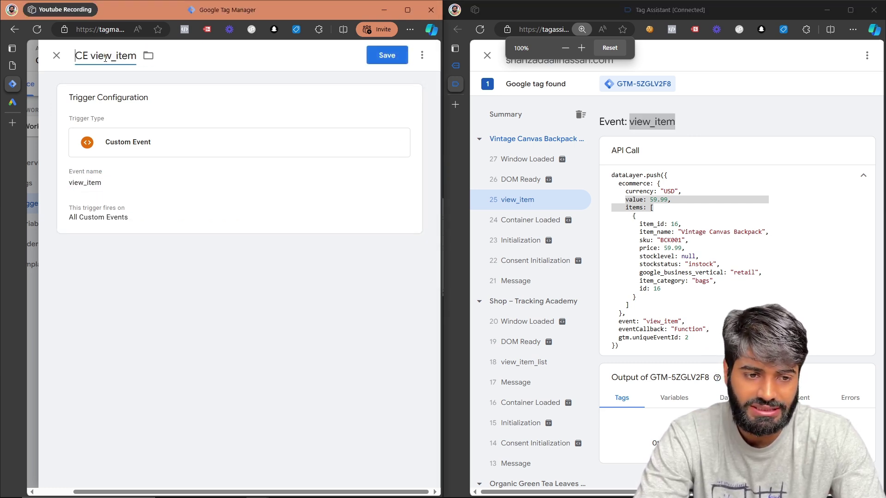
left_click(386, 54)
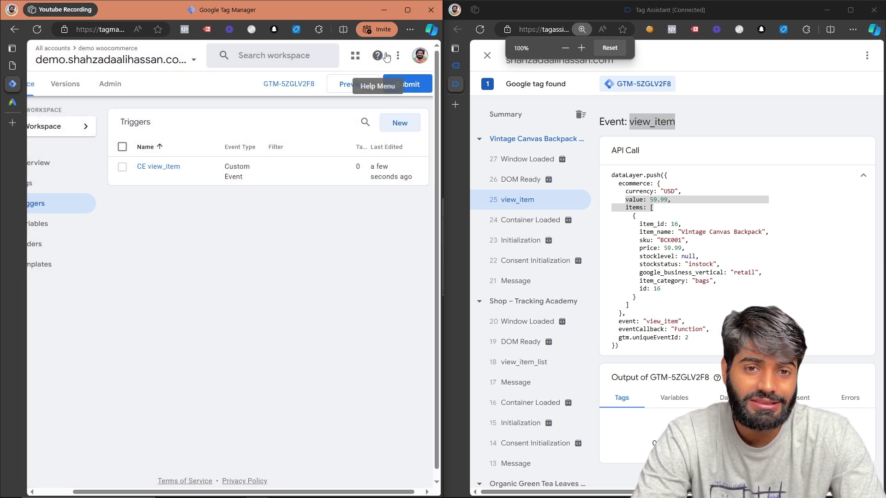
Start a new user-defined variable of the Data Layer Variable type
scroll(230, 219, "left", 1)
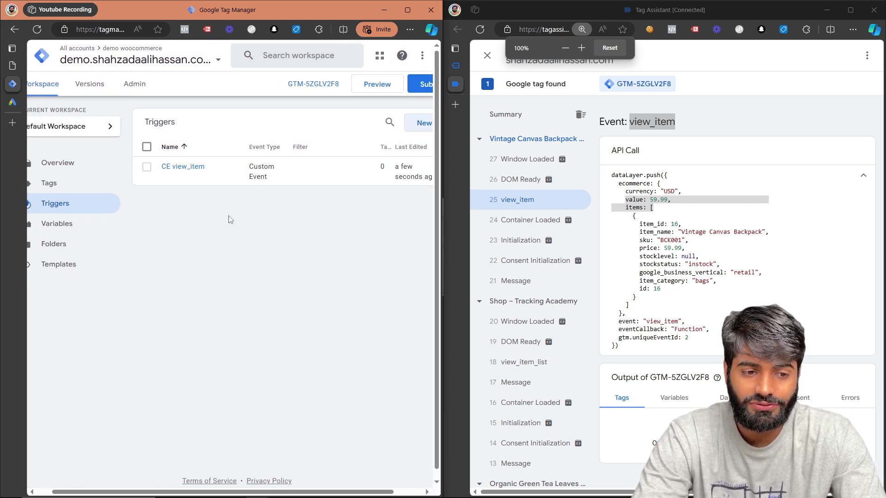
left_click(63, 229)
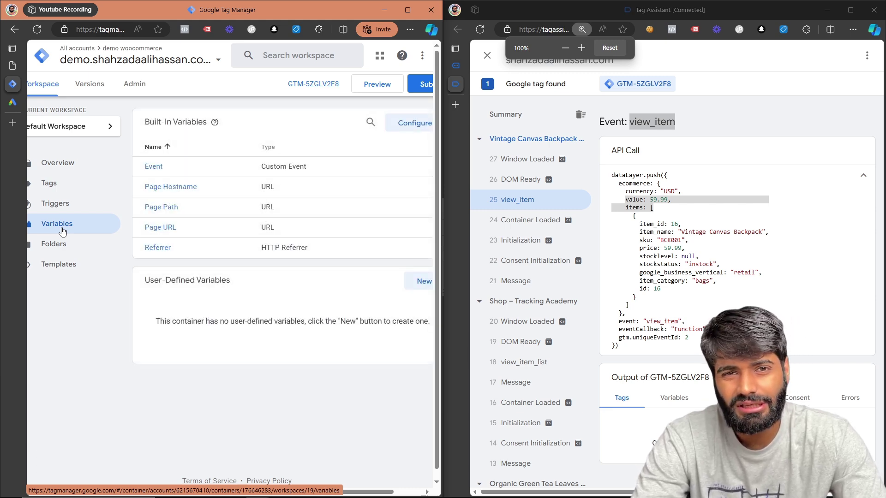
scroll(355, 308, "right", 2)
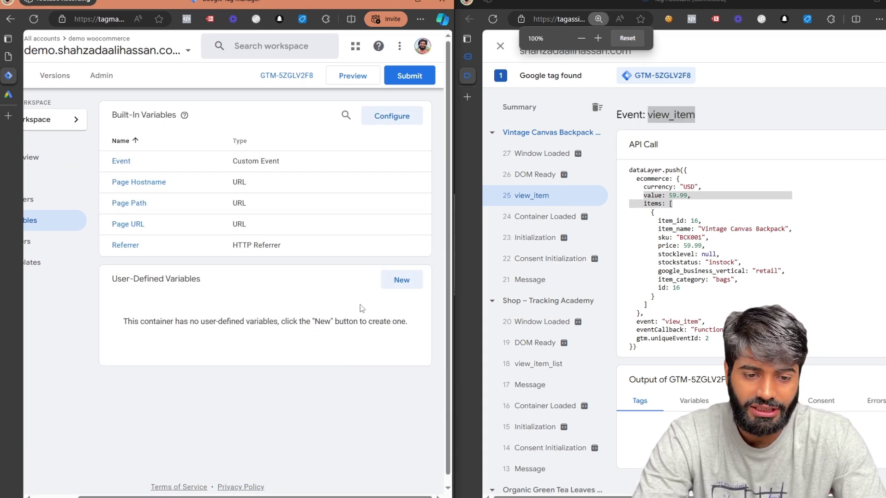
left_click(390, 281)
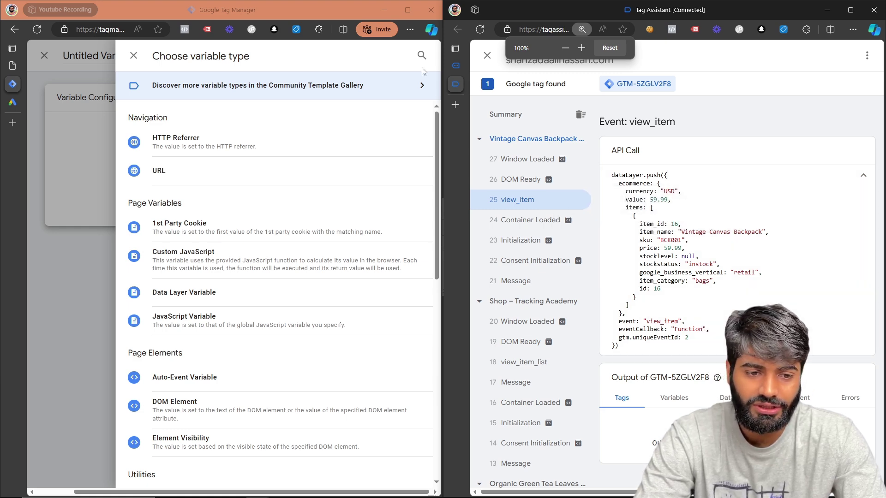
left_click(284, 289)
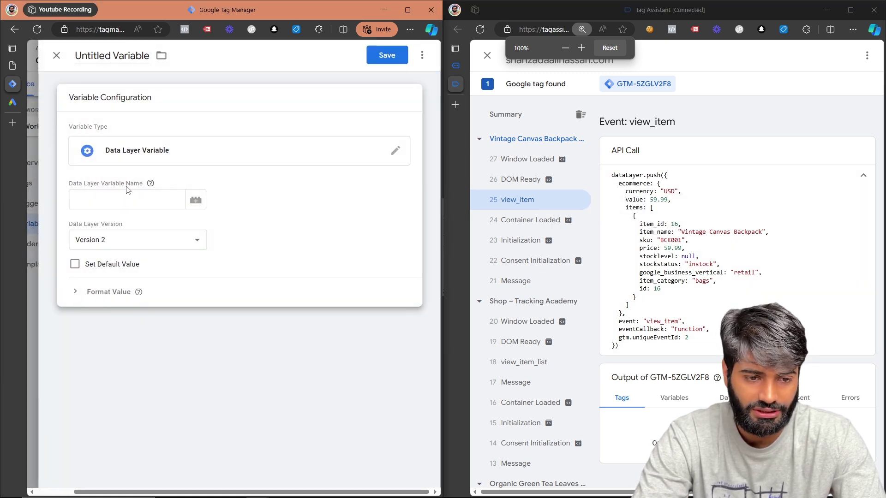
Copy the ecommerce key from the view_item API call and set the data layer variable name to ecommerce.currency
left_click(630, 189)
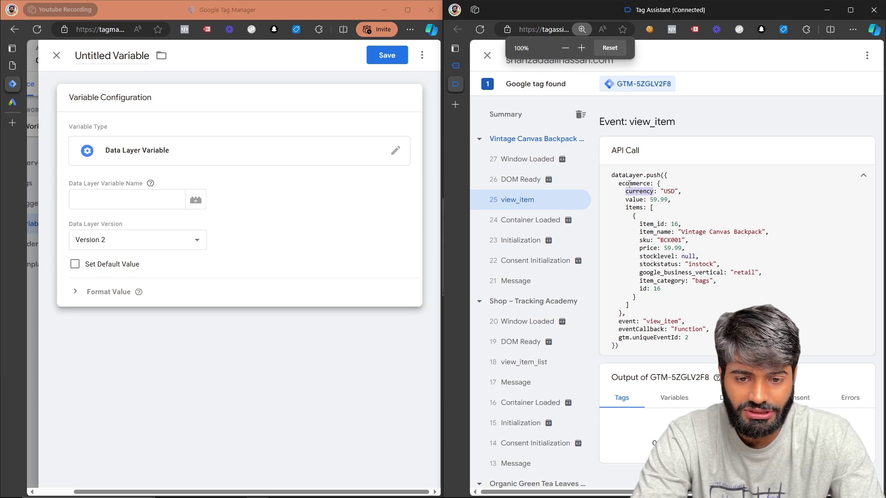
double_click(629, 183)
key("ctrl+c")
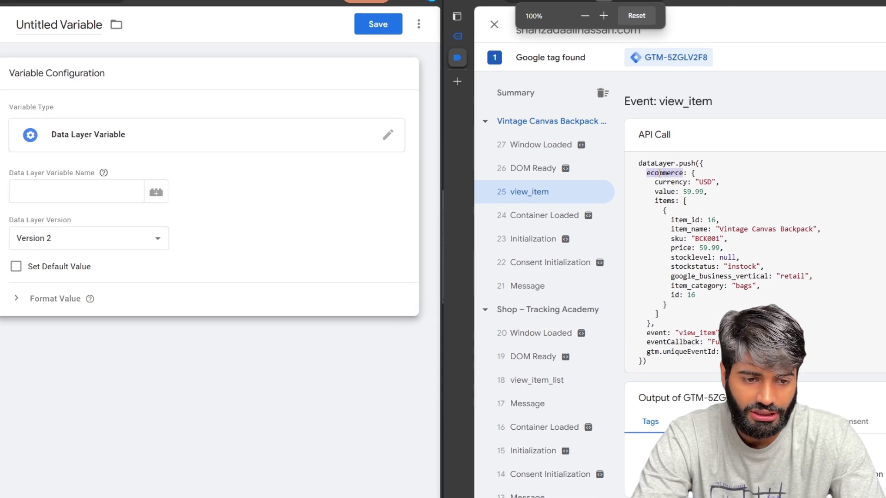
left_click(65, 192)
key("ctrl+v")
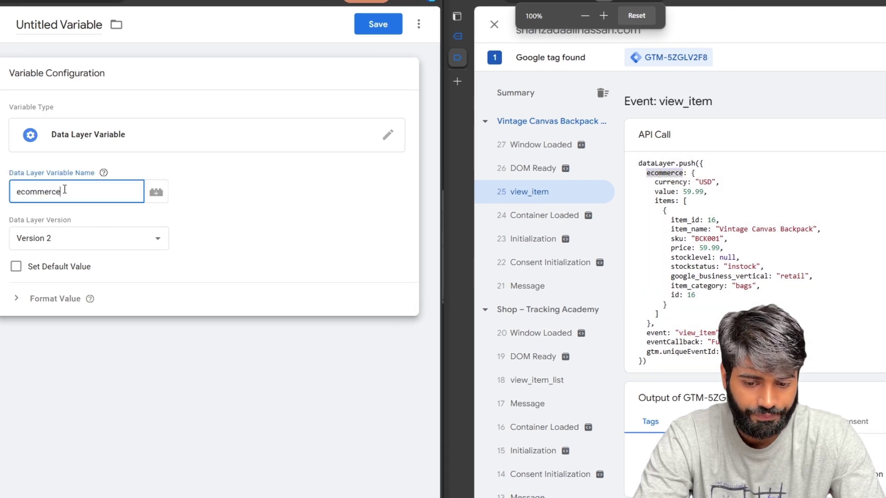
type(".currency")
Title the variable DLV ecommerce.currency, reusing its data layer name, and save it
key("ctrl+a")
key("ctrl+c")
left_click(56, 36)
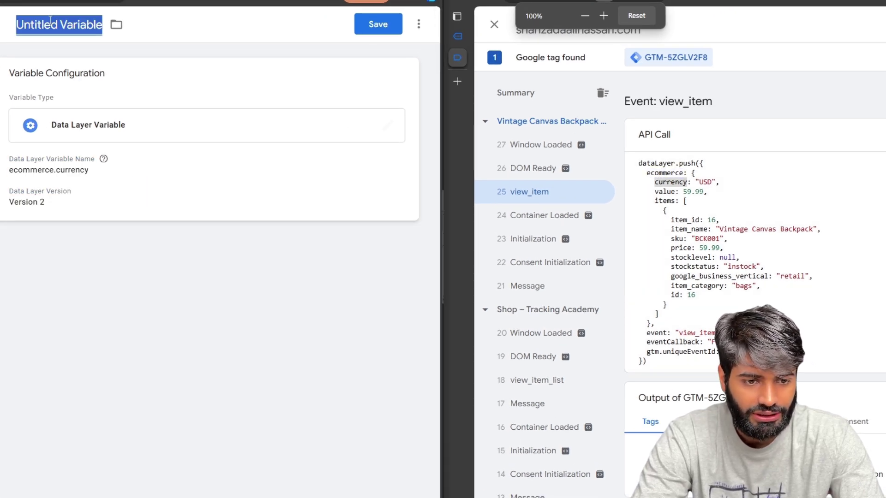
type("DLV")
key("ctrl+v")
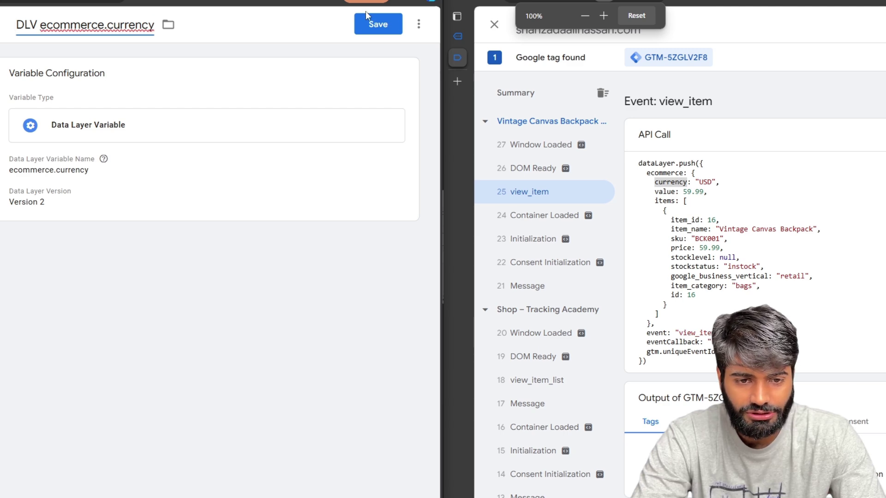
left_click(374, 24)
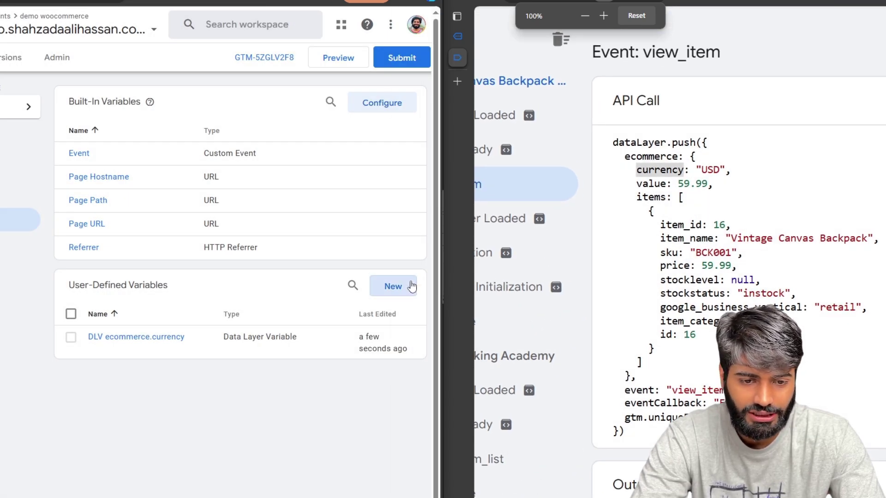
Create another Data Layer Variable with the data layer variable name ecommerce.value
left_click(411, 286)
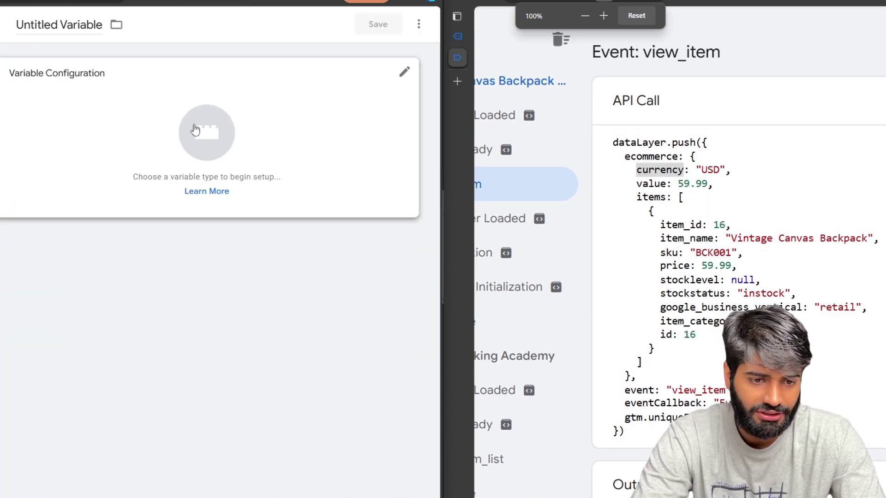
left_click(197, 134)
left_click(236, 313)
left_click(85, 191)
type("ecommerce.value")
Title the variable DLV ecommerce.value and save it
double_click(85, 191)
left_click(41, 25)
type("DLV")
type("ecommerce.value")
left_click(360, 24)
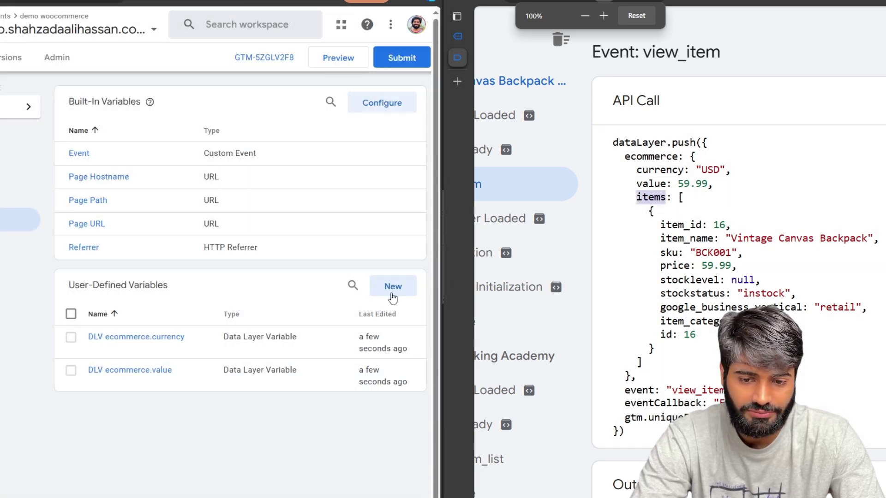
Create another Data Layer Variable with the data layer variable name ecommerce.items
left_click(393, 286)
left_click(218, 134)
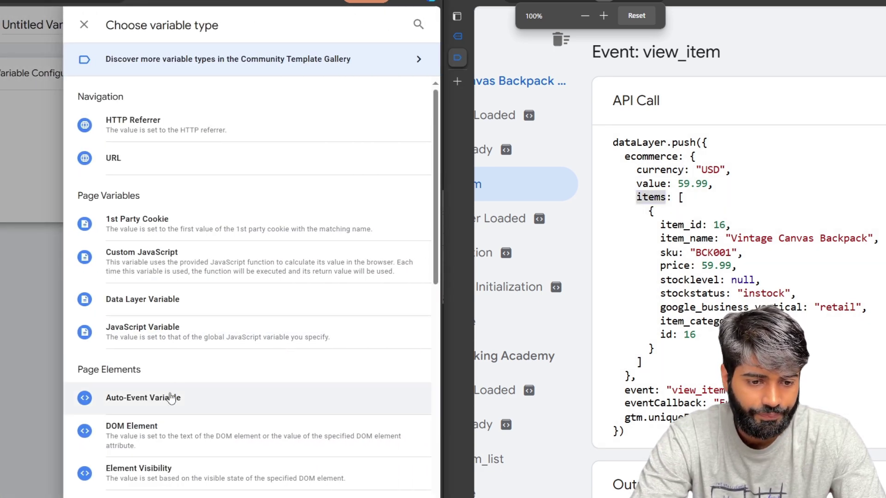
left_click(174, 299)
left_click(93, 192)
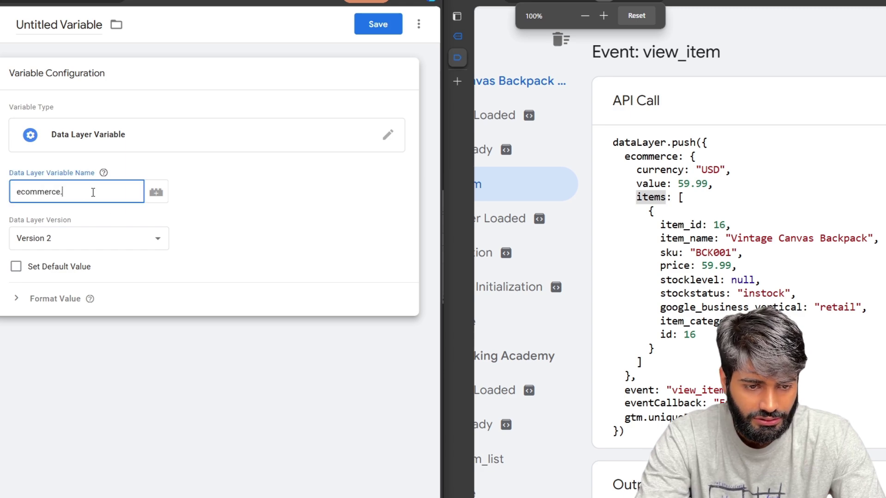
Title the variable DLV ecommerce.items, reusing its data layer name
key("ctrl+a")
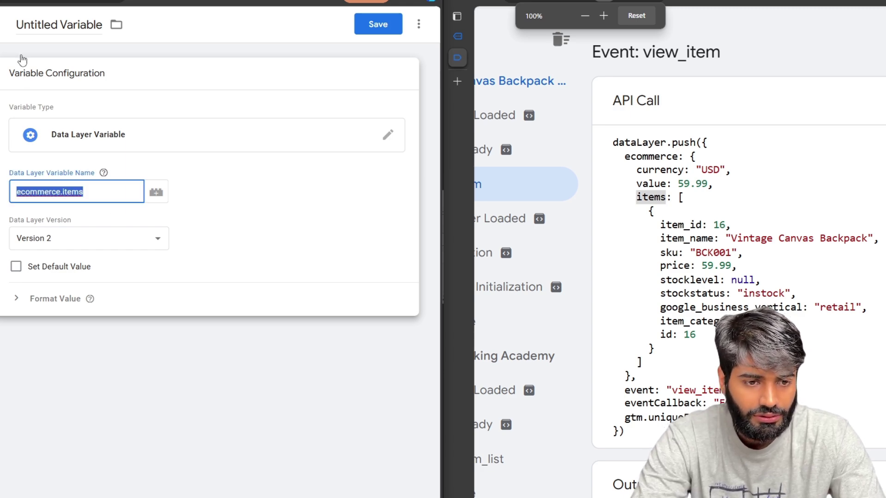
key("ctrl+c")
left_click(46, 25)
type("DLV")
key("ctrl+v")
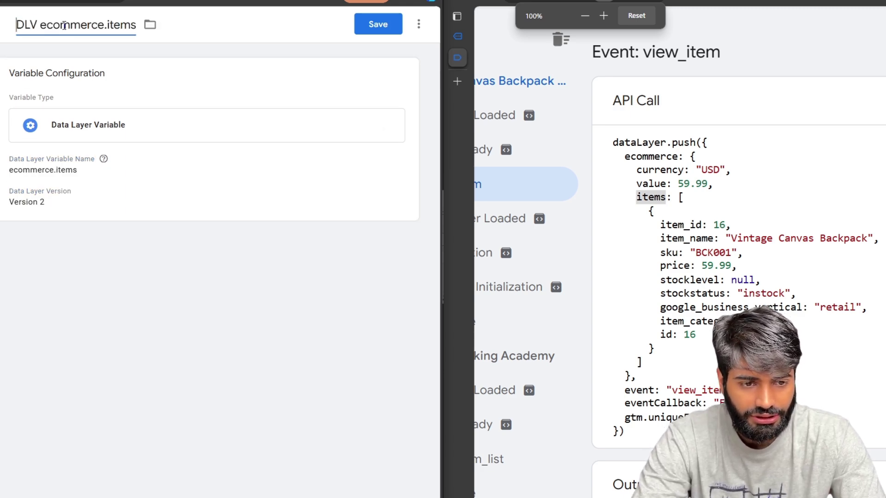
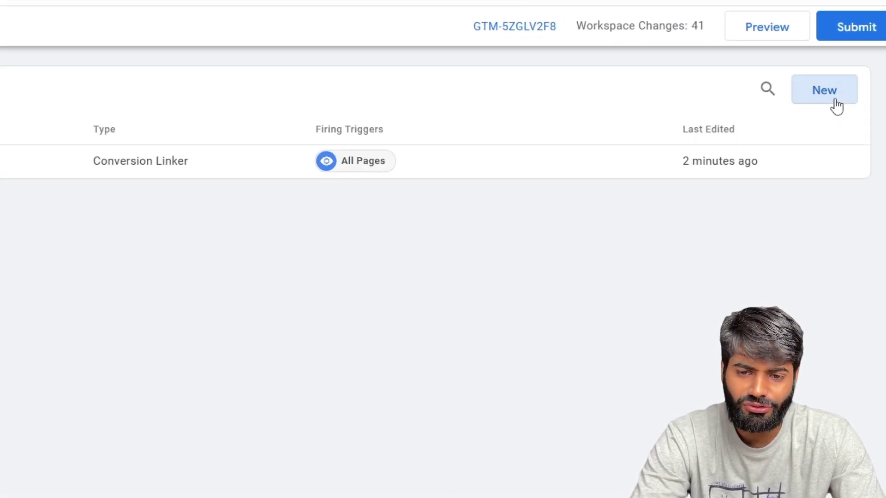
Create a new tag fired by the CE view_item trigger, using the Google Ads Conversion Tracking tag type
left_click(841, 128)
left_click(495, 264)
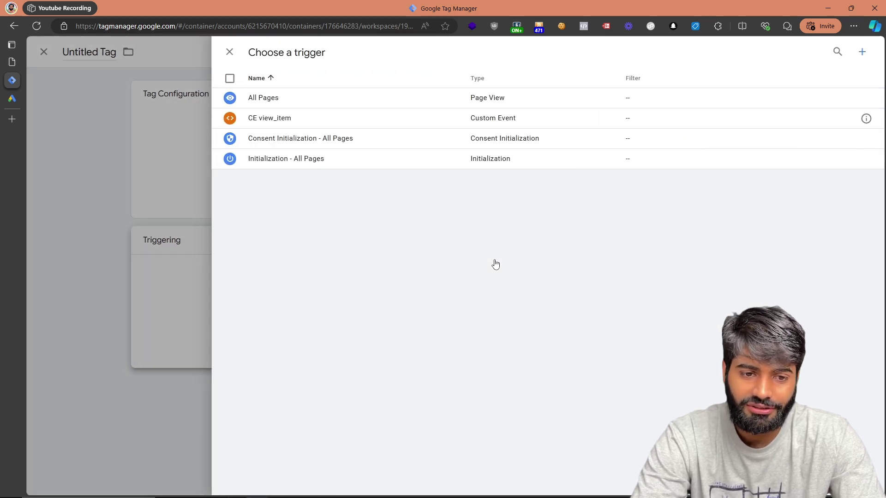
left_click(386, 118)
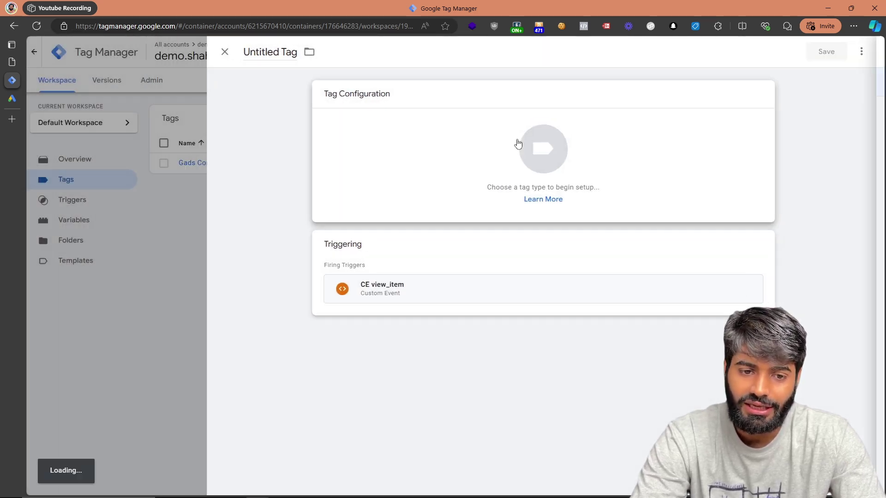
left_click(519, 144)
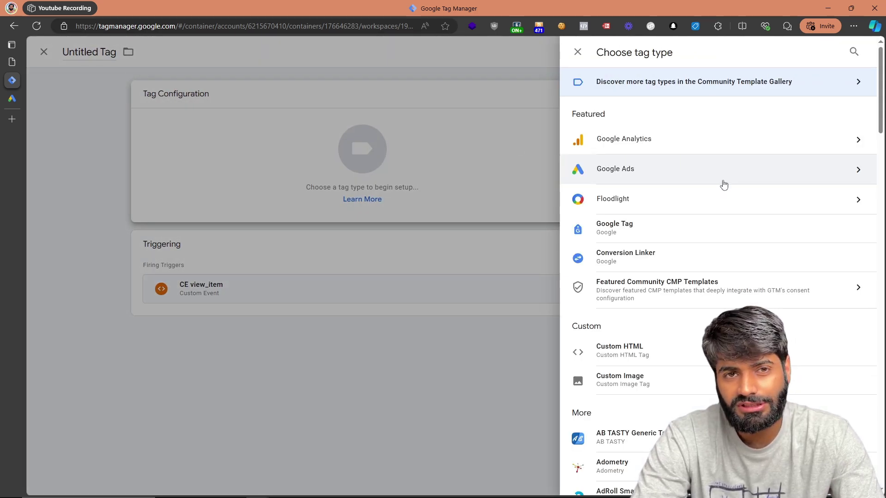
left_click(723, 185)
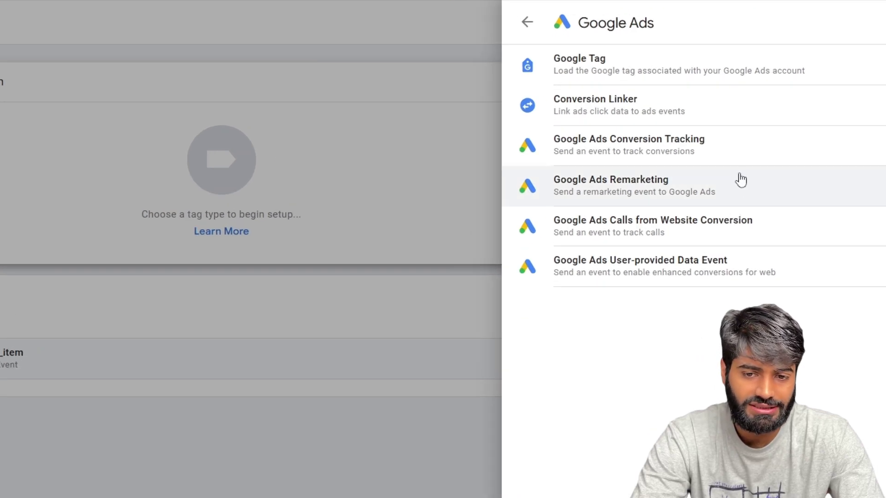
left_click(753, 164)
Copy the conversion ID from the Google Ads tag setup instructions for the tag's Conversion ID
left_click(206, 251)
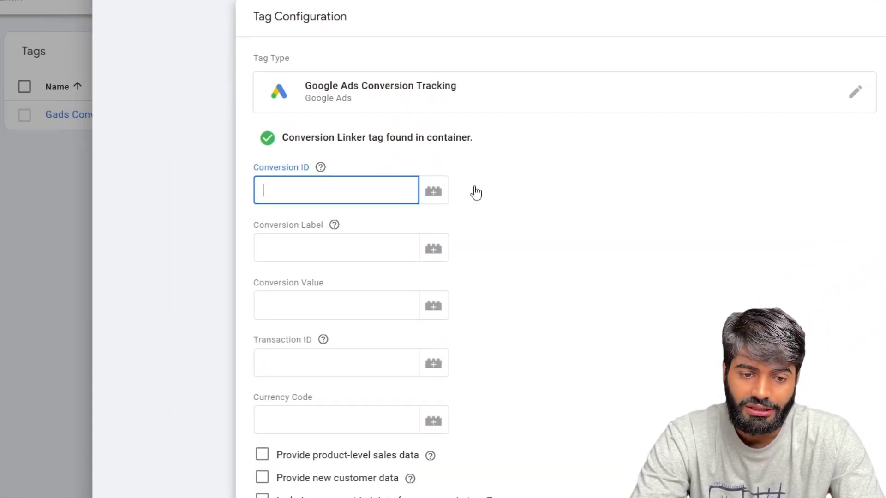
scroll(362, 194, "down", 1)
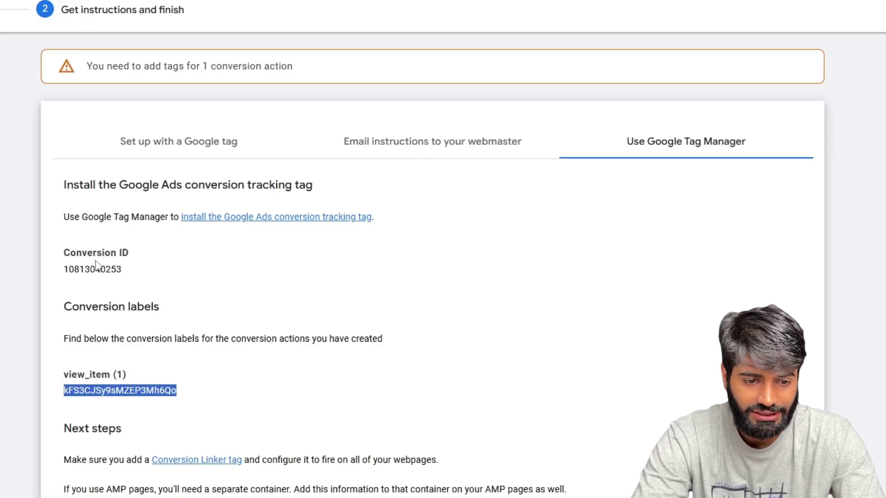
double_click(96, 268)
key("ctrl+c")
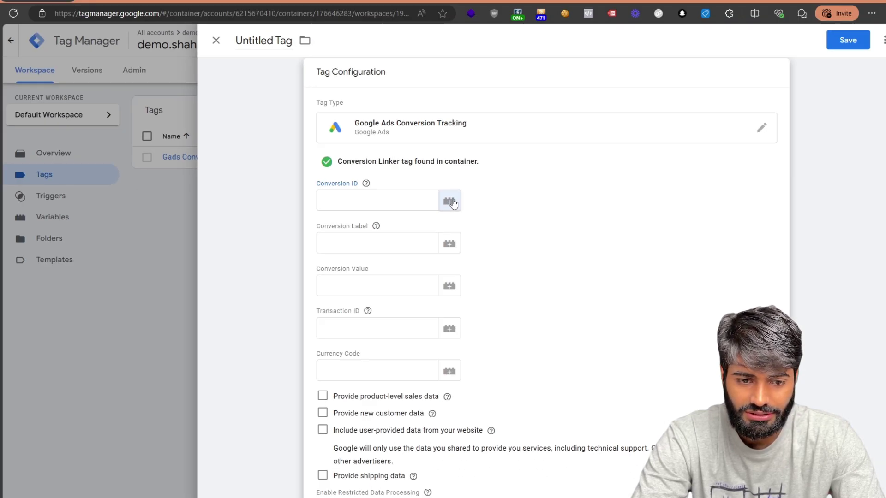
Create a Constant variable for the tag's Conversion ID and paste the copied conversion ID as its value
left_click(433, 174)
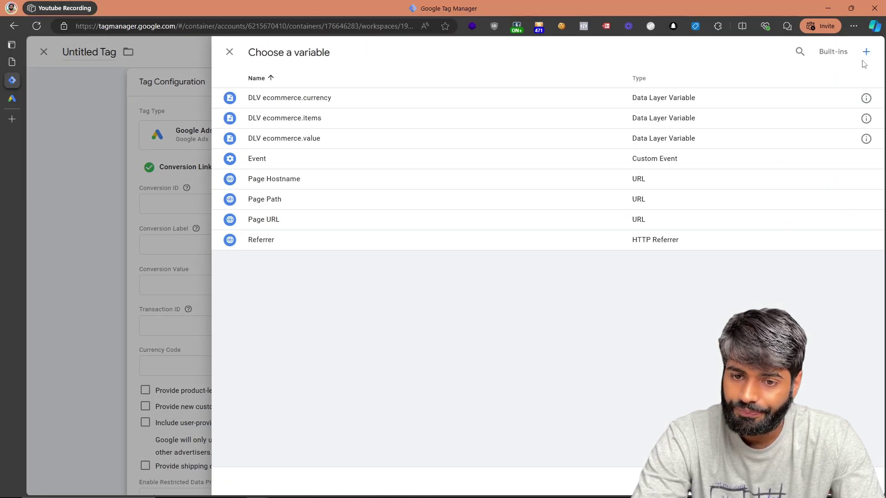
left_click(868, 52)
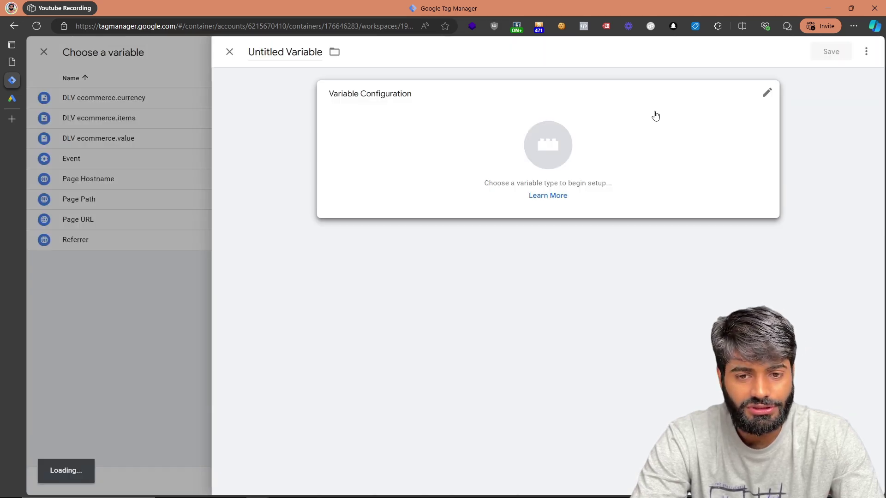
scroll(692, 379, "down", 3)
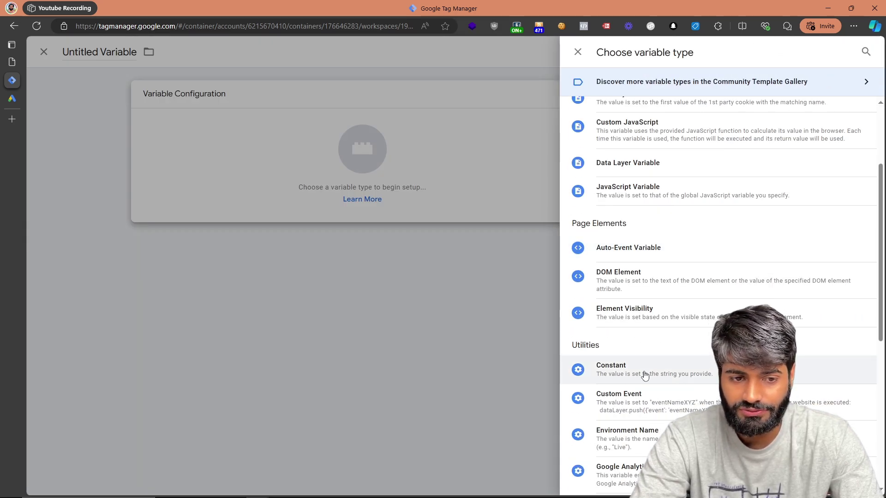
left_click(644, 376)
left_click(360, 194)
key("ctrl+v")
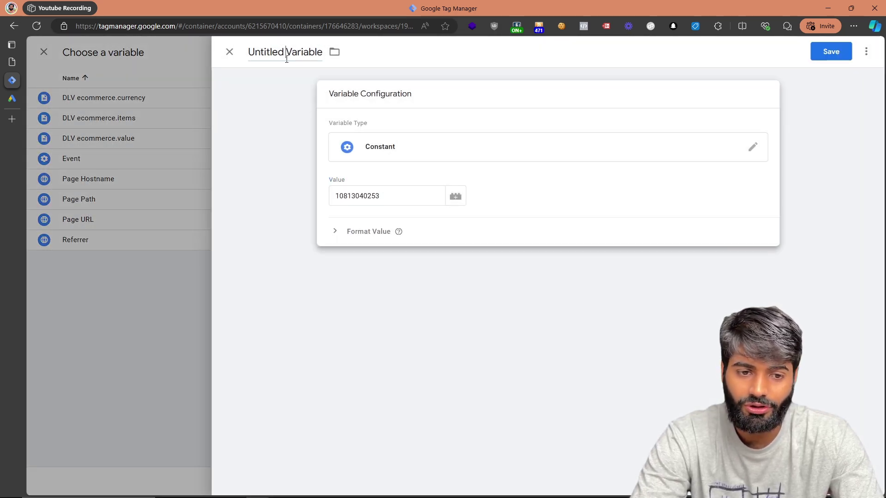
Title the constant Gads Conversion ID and save it
left_click(286, 59)
type("Gads Conversion ID")
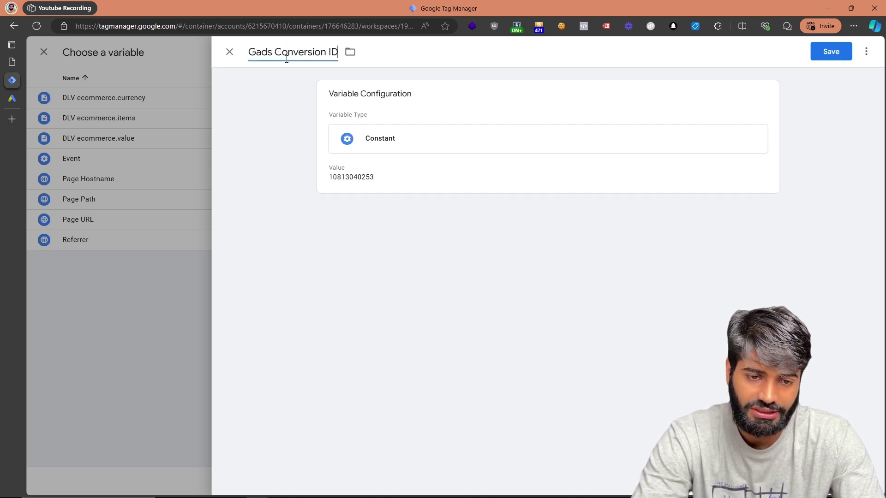
left_click(829, 52)
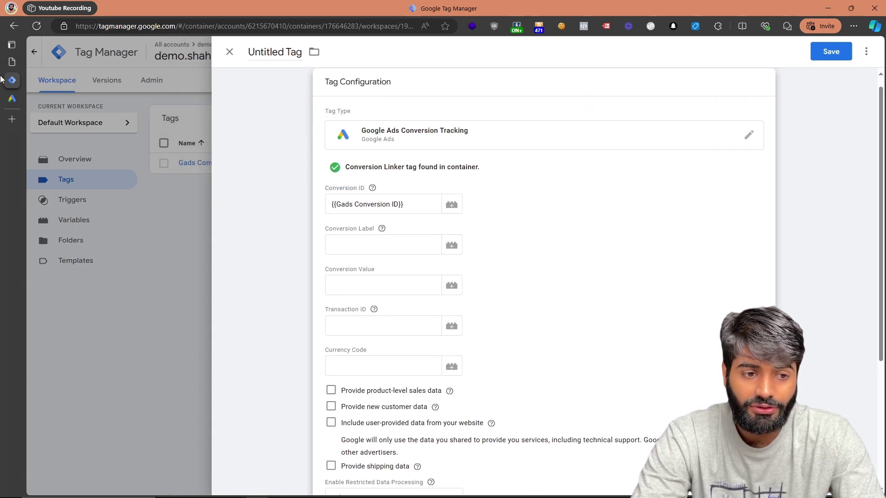
Copy the view_item conversion label in Google Ads and return to the Tag Manager tag
left_click(12, 97)
double_click(251, 357)
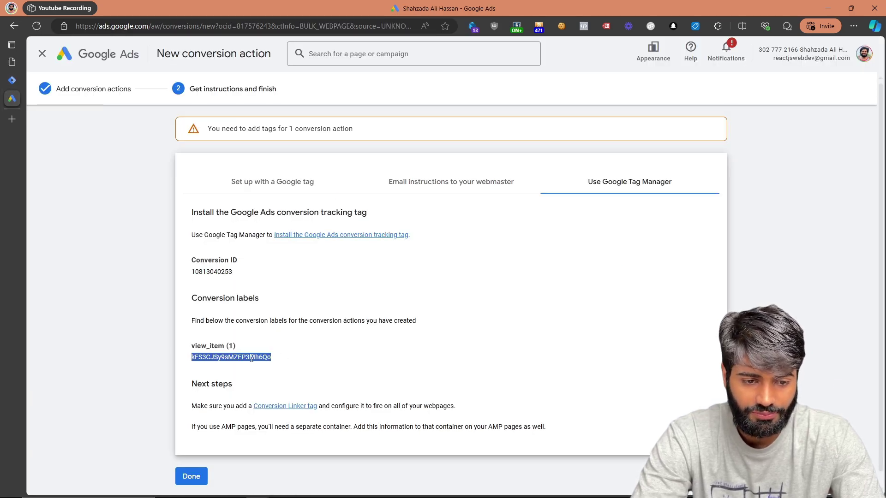
left_click(12, 78)
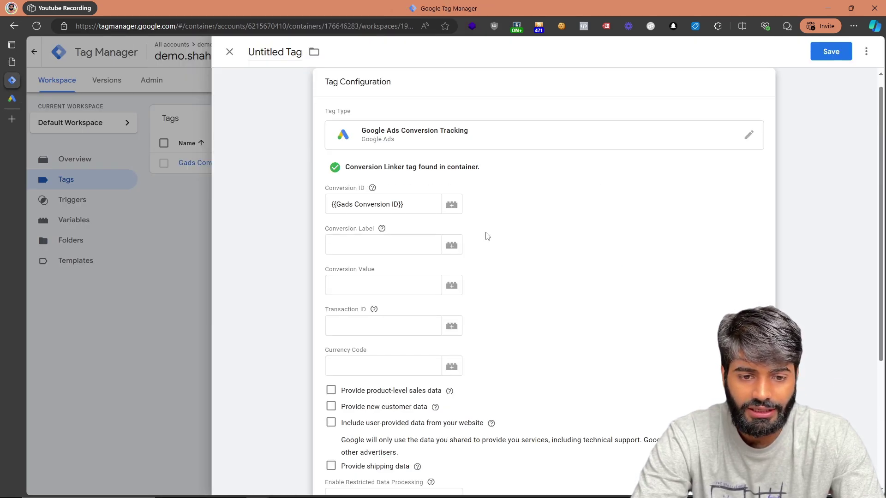
Create a Constant variable for the tag's Conversion Label with the copied view_item label as its value
left_click(450, 245)
left_click(868, 55)
left_click(708, 126)
scroll(725, 246, "down", 2)
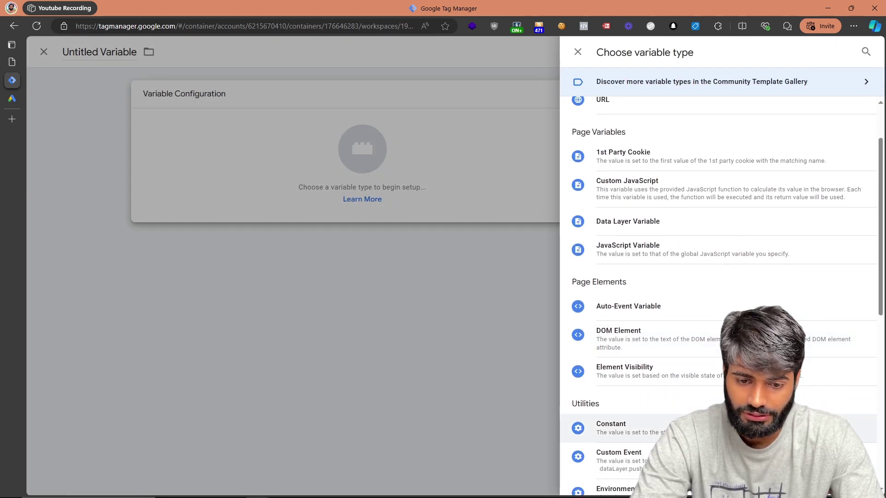
left_click(626, 422)
left_click(372, 194)
type("kFS3CJSy9sMZEP3Mh6Qo")
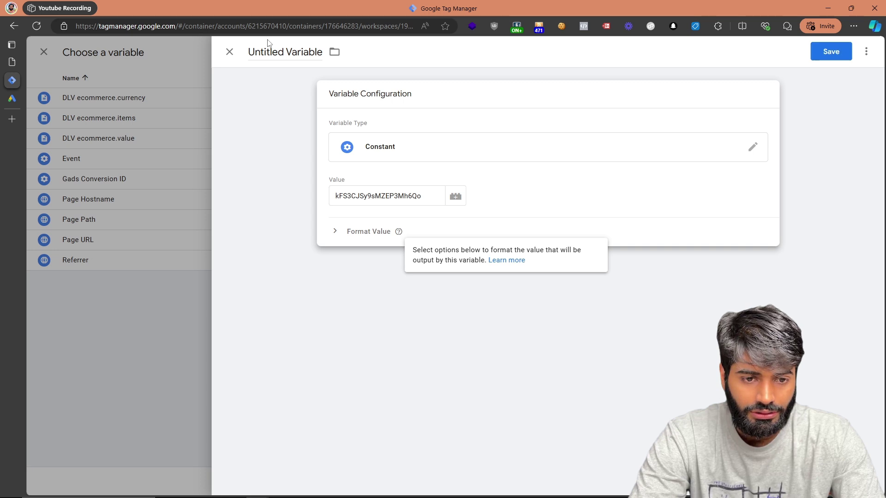
Title the constant Gads CL view_item and save it
left_click(268, 50)
key("ctrl+a")
type("Gads")
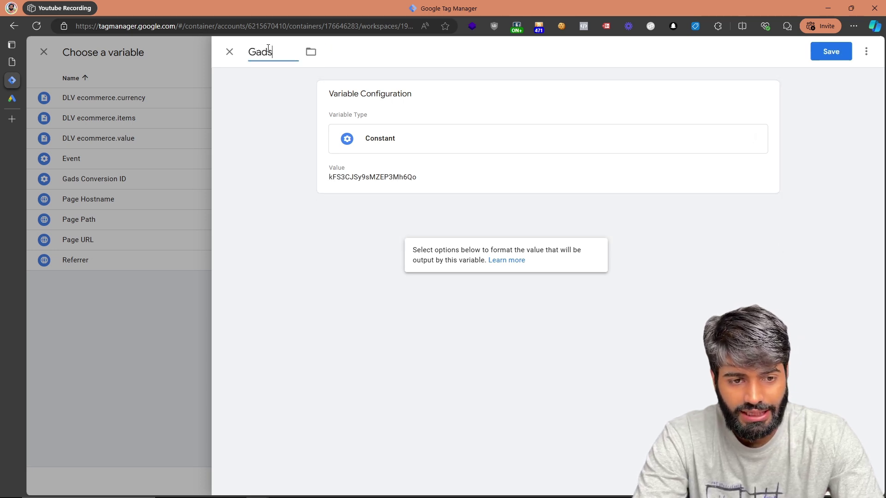
type(" CL view_item")
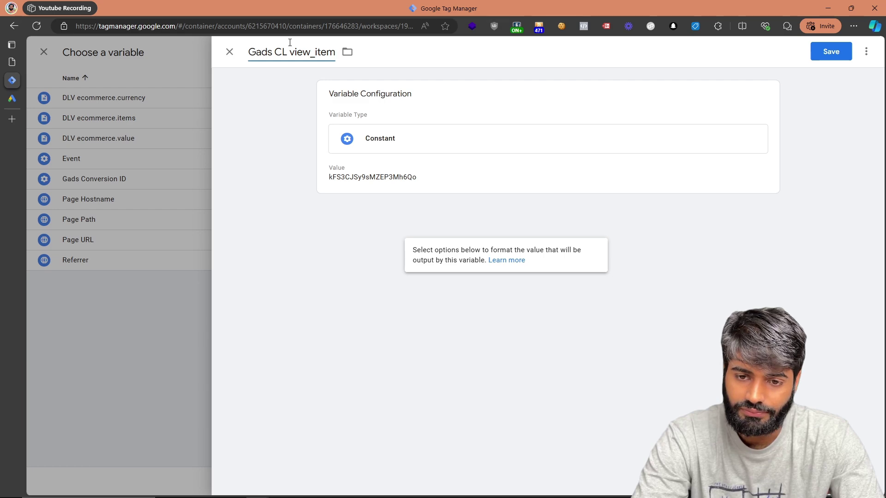
left_click(831, 50)
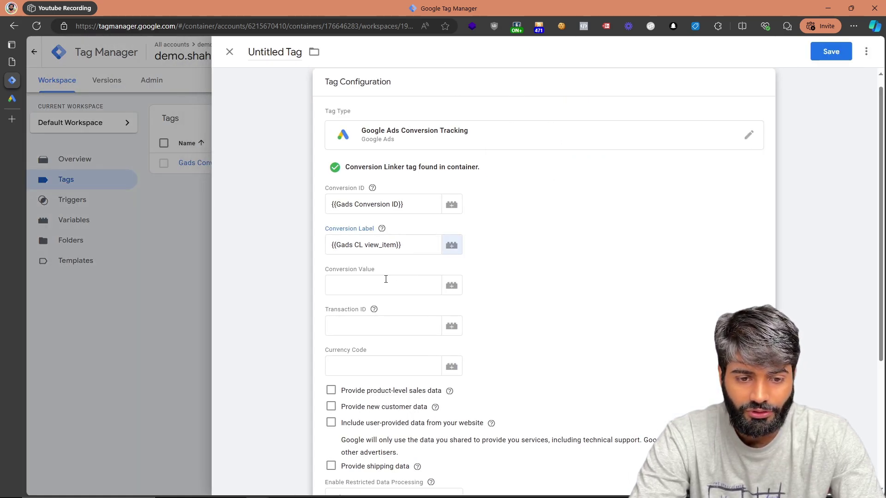
Set the tag's Conversion Value to DLV ecommerce.value and its Currency Code to DLV ecommerce.currency
left_click(385, 282)
left_click(453, 285)
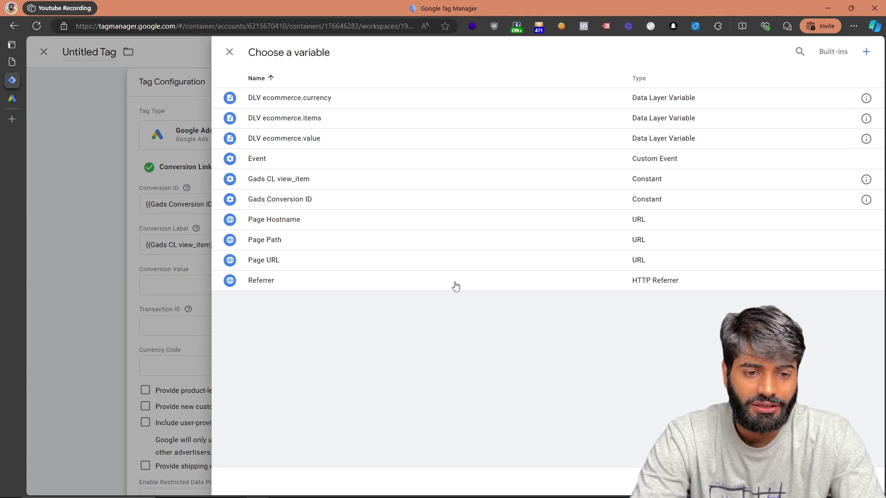
left_click(386, 148)
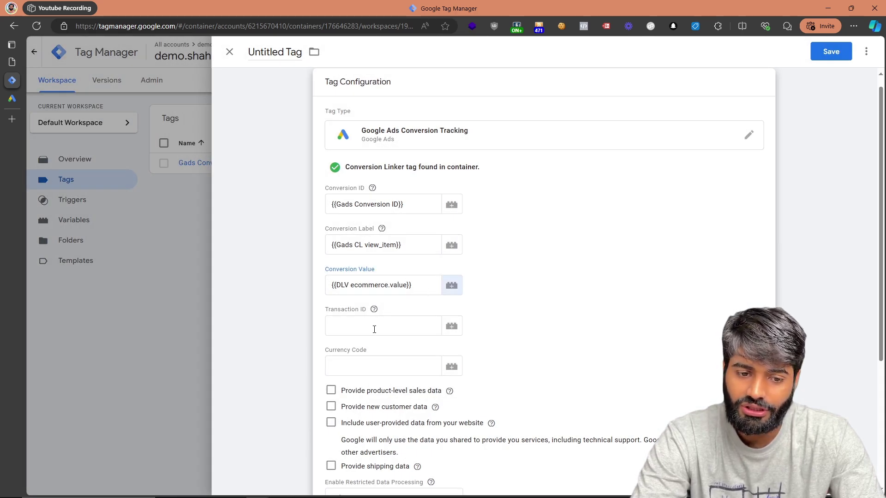
scroll(374, 329, "down", 1)
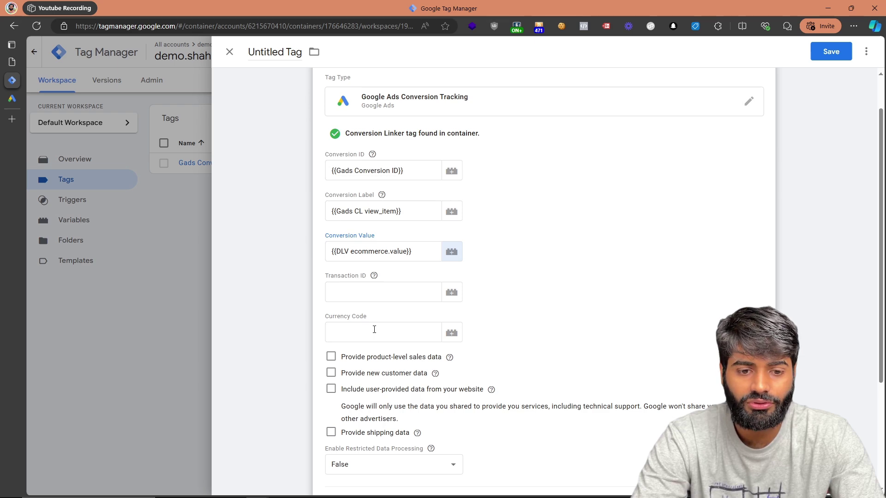
left_click(451, 333)
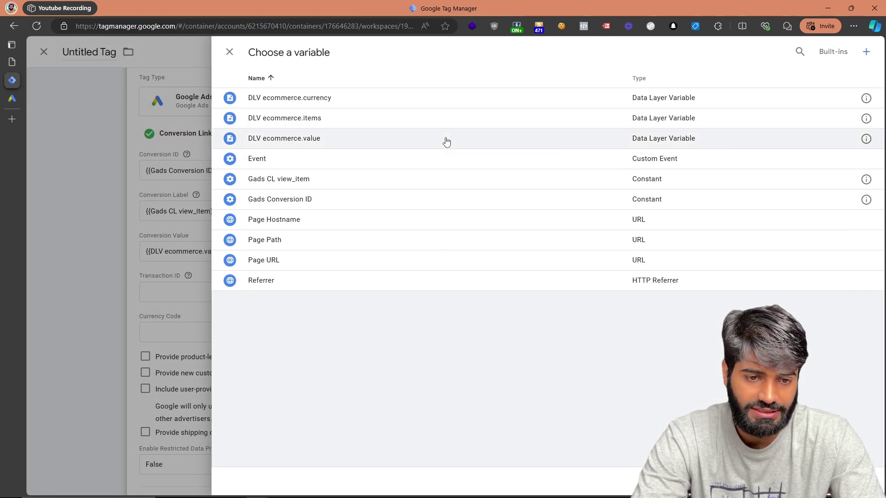
left_click(372, 100)
Enable product-level sales data for the tag and set its data source to Data Layer
scroll(460, 307, "down", 2)
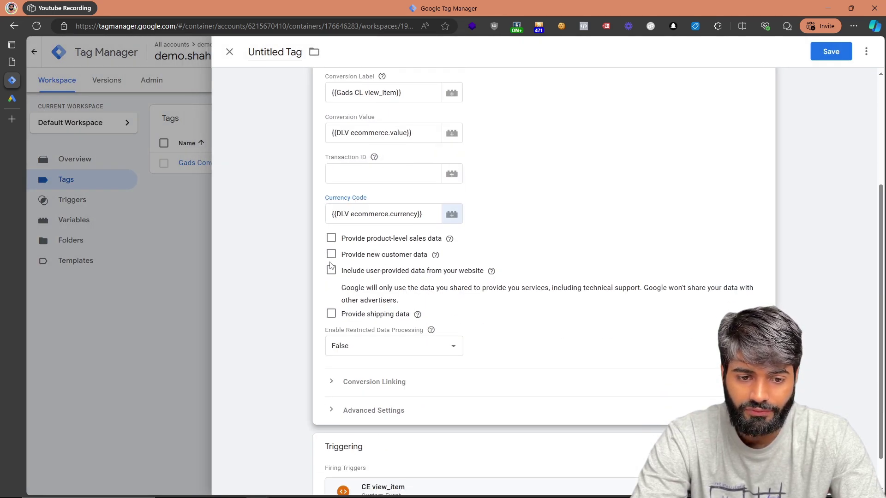
left_click(331, 239)
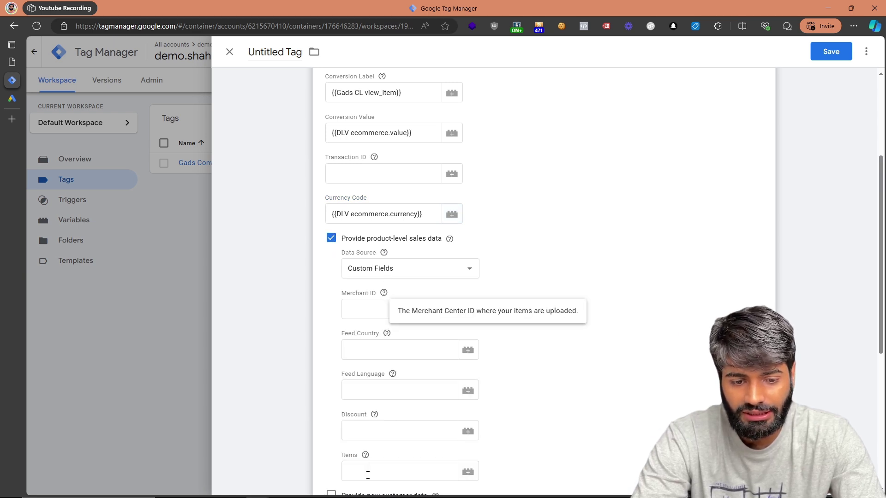
left_click(339, 471)
left_click(441, 281)
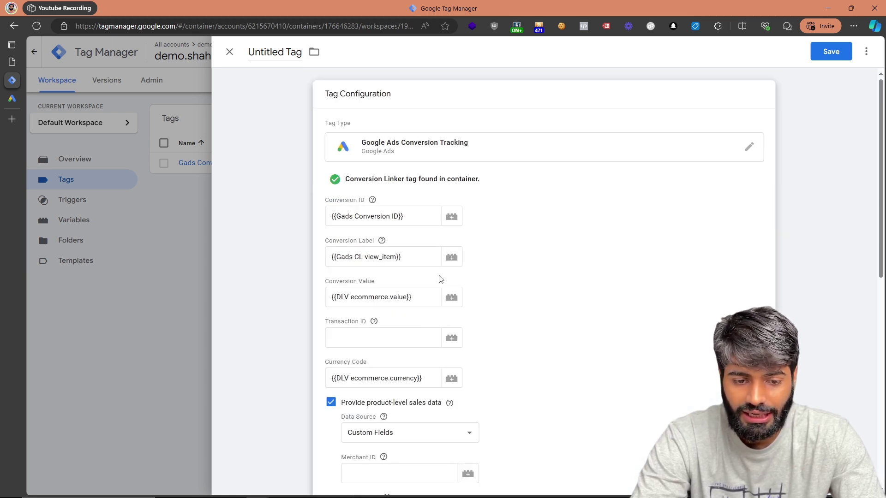
scroll(405, 383, "down", 2)
scroll(356, 482, "down", 2)
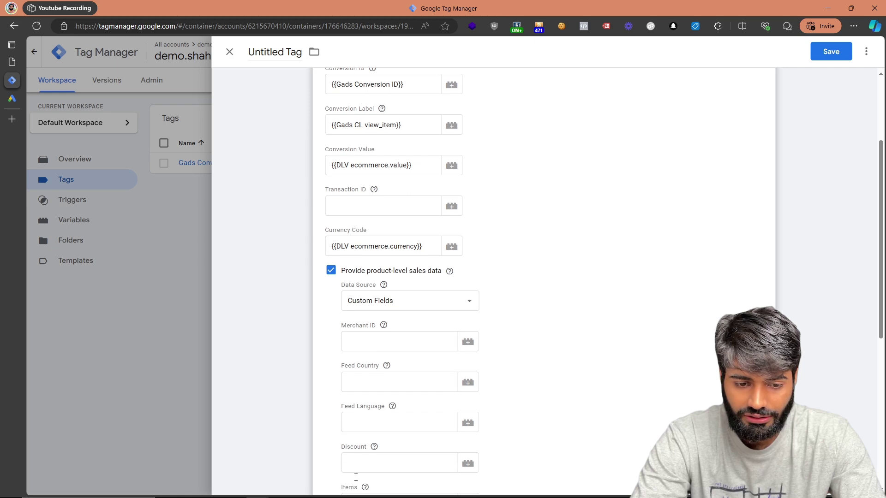
left_click(408, 287)
left_click(403, 298)
scroll(403, 301, "down", 2)
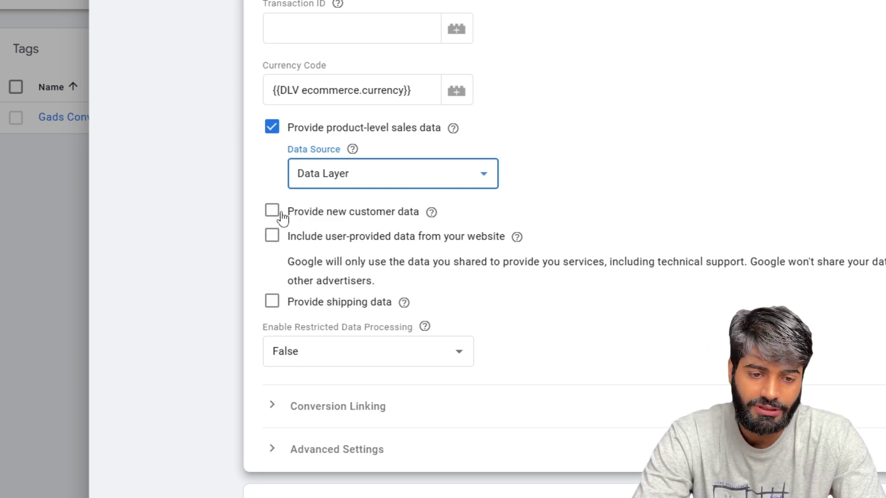
scroll(283, 318, "up", 6)
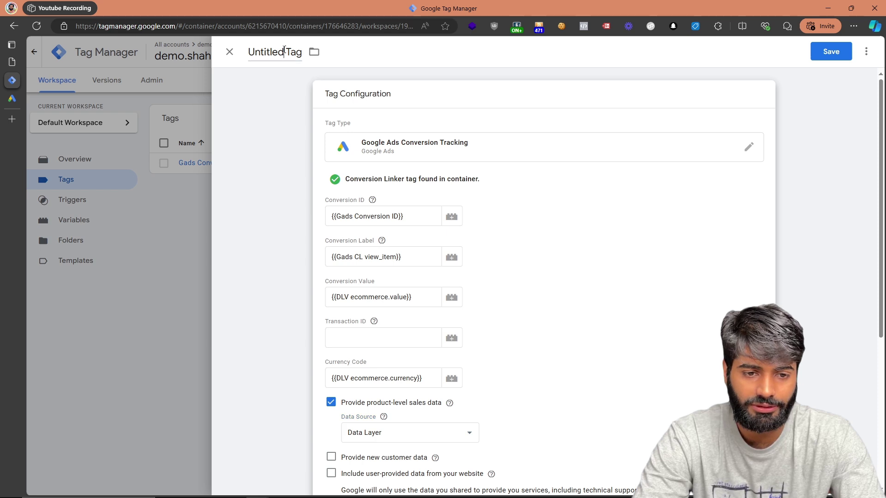
Title the conversion tracking tag Gads CT view_item and save it
left_click(277, 51)
type("Gads")
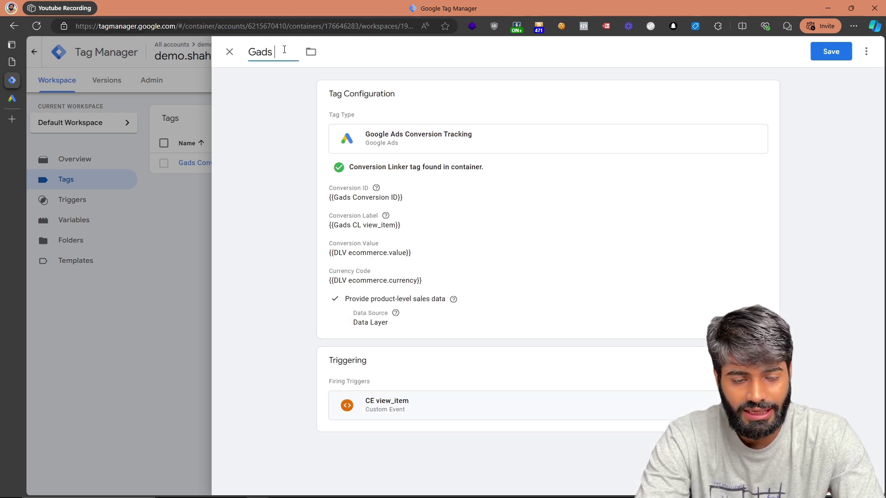
type(" CL view")
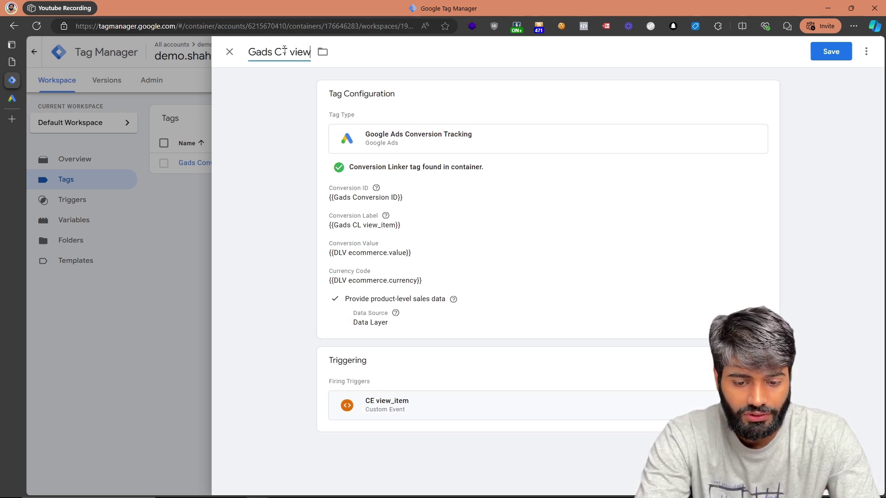
type("_item")
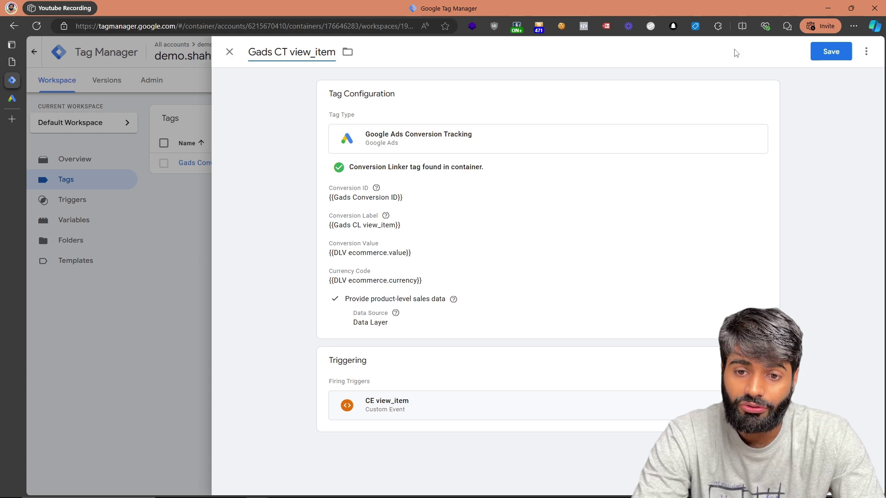
left_click(830, 51)
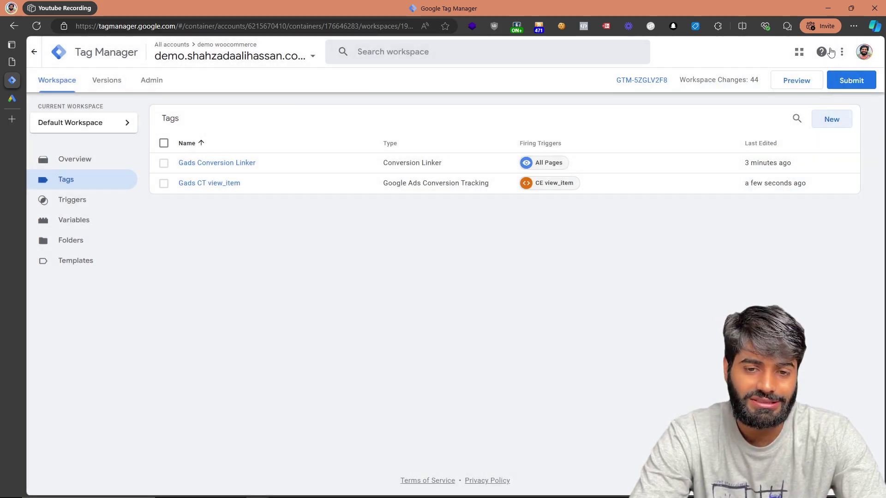
Create a new Google Ads Remarketing tag that fires on the CE view_item trigger
left_click(832, 119)
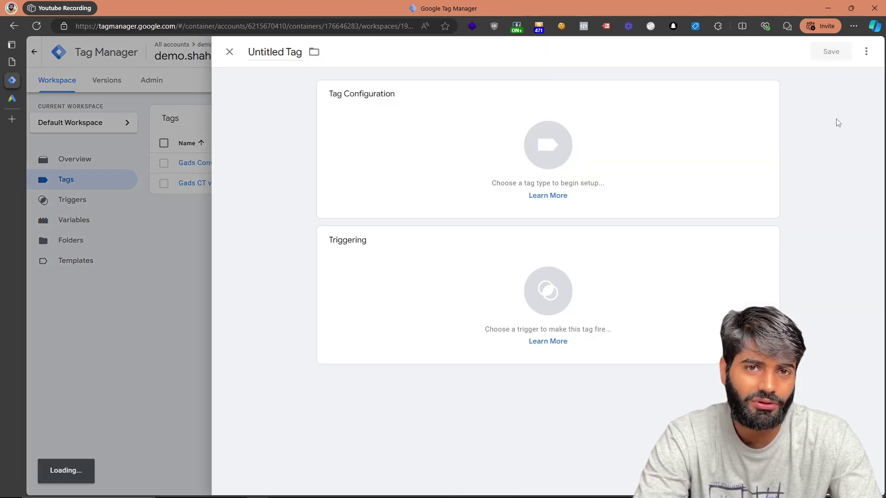
left_click(452, 292)
left_click(452, 118)
left_click(490, 147)
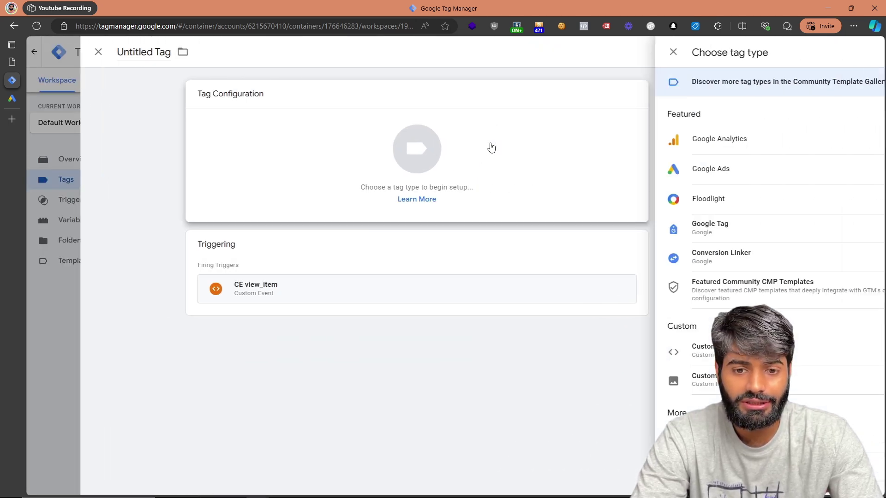
left_click(688, 167)
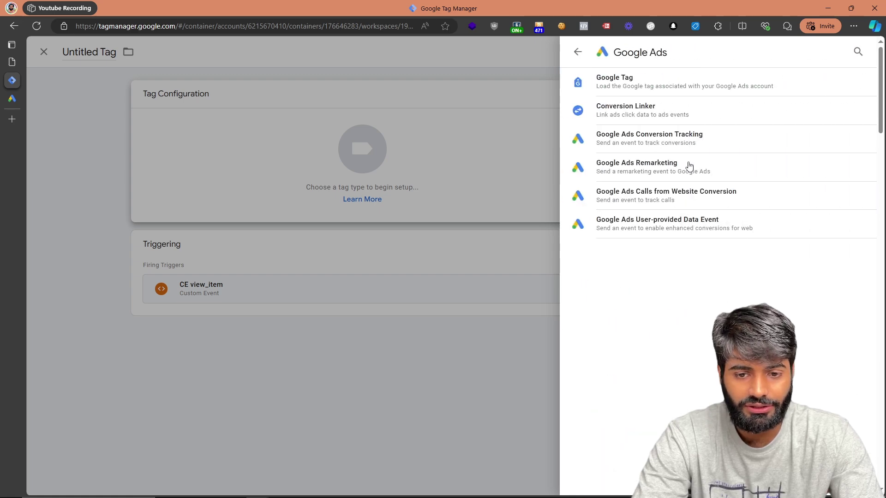
left_click(699, 169)
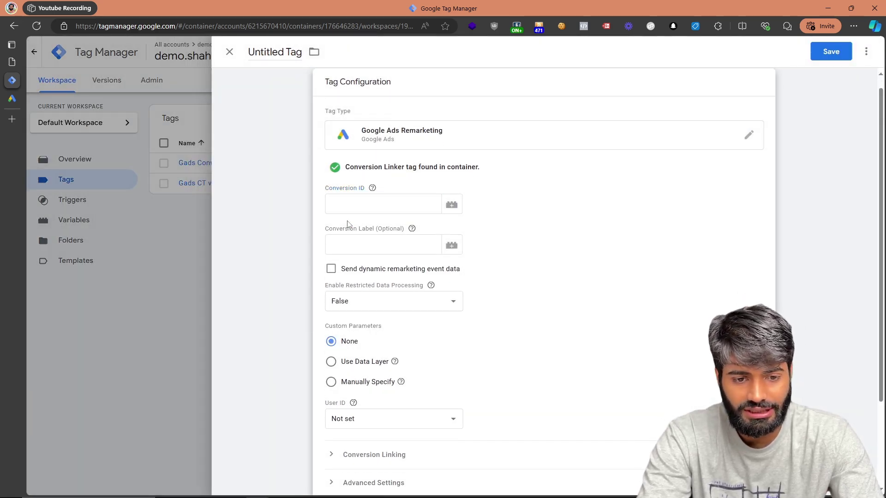
Set the remarketing tag's Conversion ID to Gads Conversion ID and its Conversion Label to Gads CL view_item
left_click(452, 204)
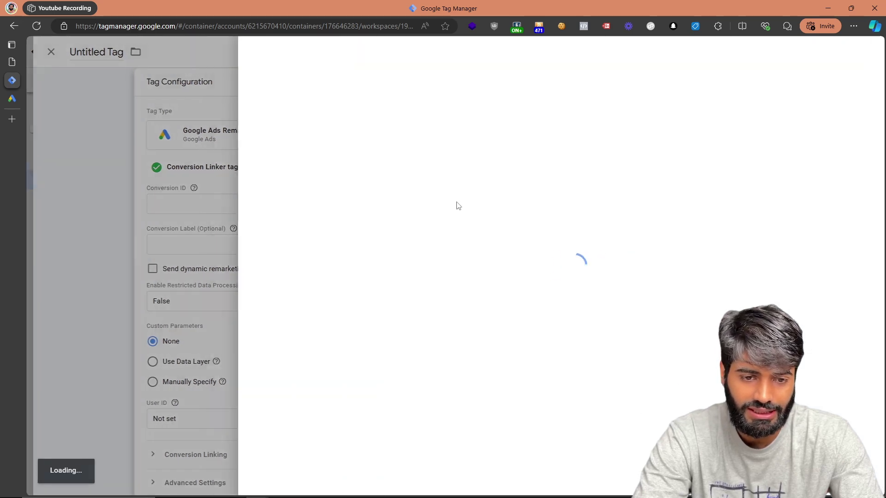
left_click(307, 201)
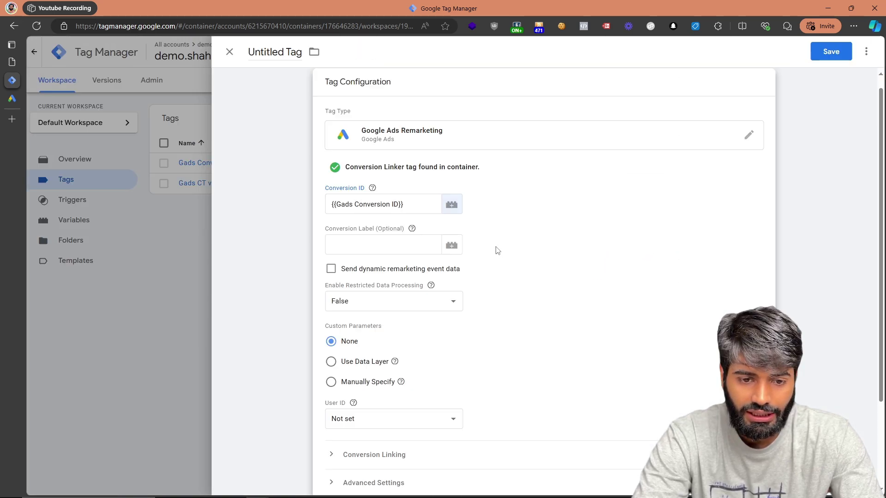
left_click(457, 251)
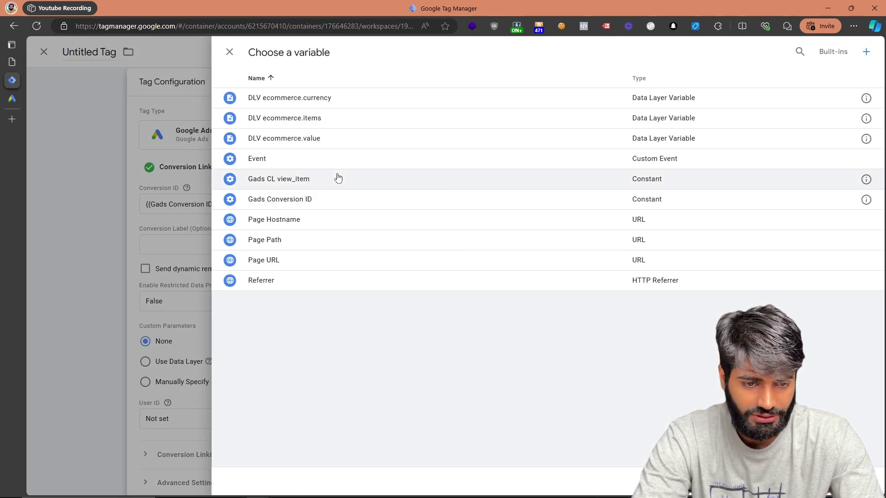
left_click(336, 179)
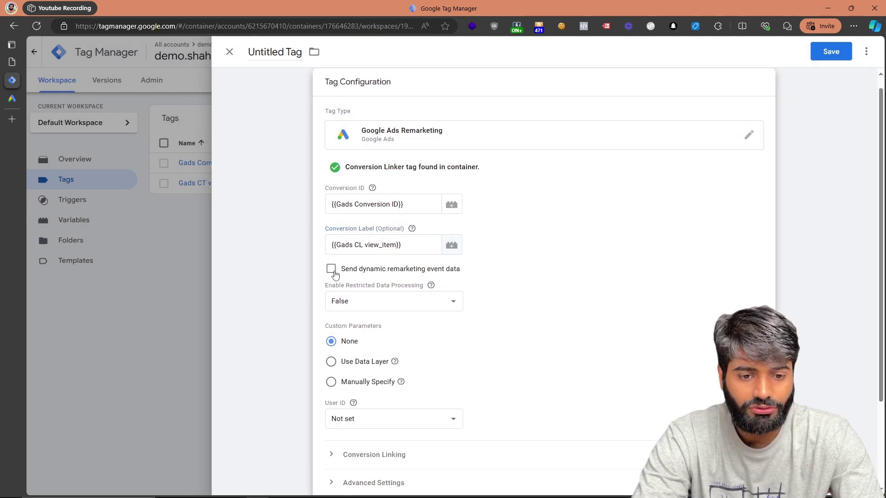
Enable dynamic remarketing event data with event name view_item, event value DLV ecommerce.value and event items DLV ecommerce.items
left_click(331, 270)
left_click(357, 295)
type("view_item")
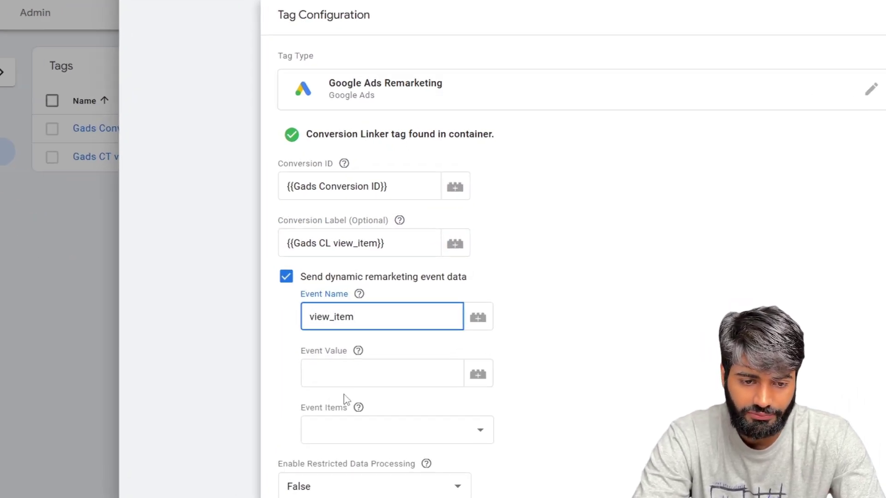
left_click(482, 378)
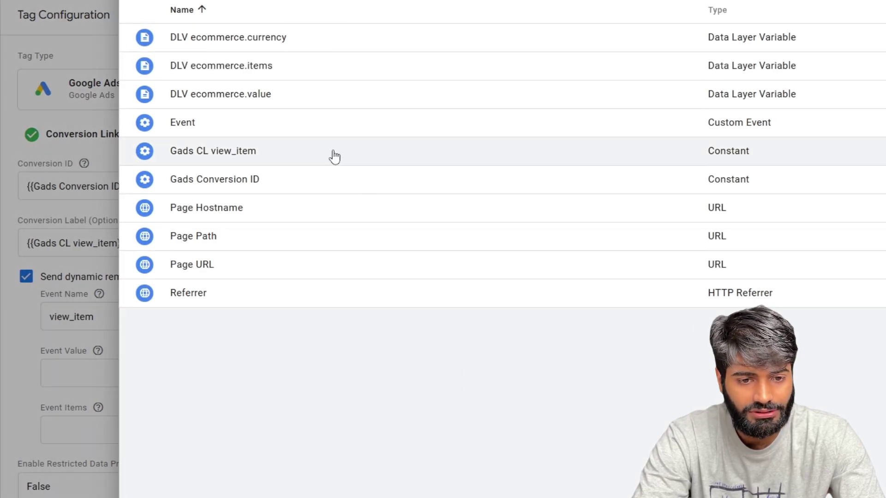
left_click(312, 103)
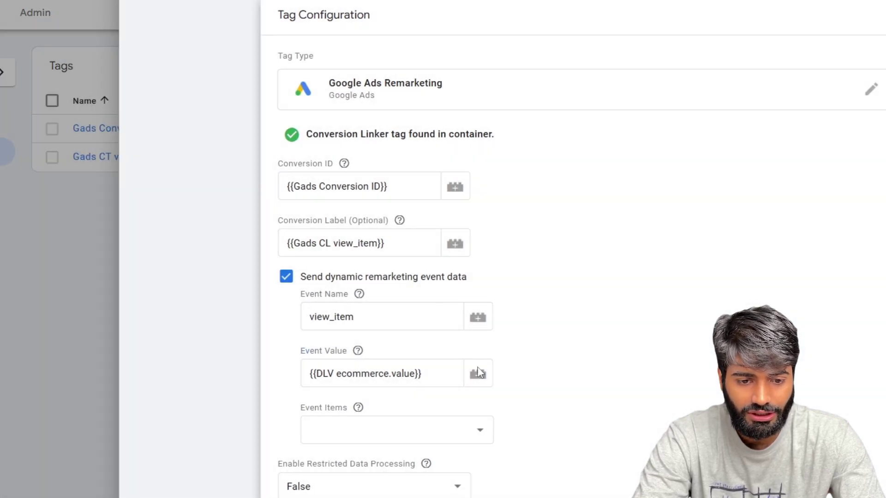
left_click(412, 442)
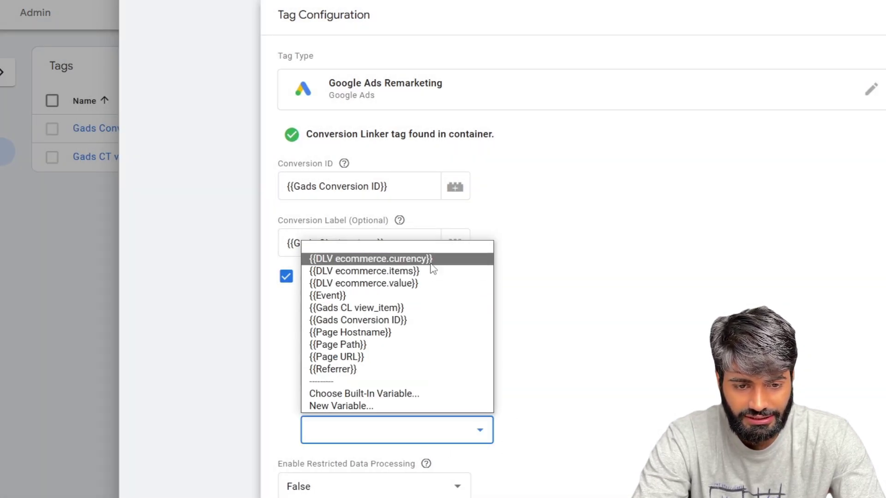
left_click(428, 273)
scroll(429, 277, "down", 7)
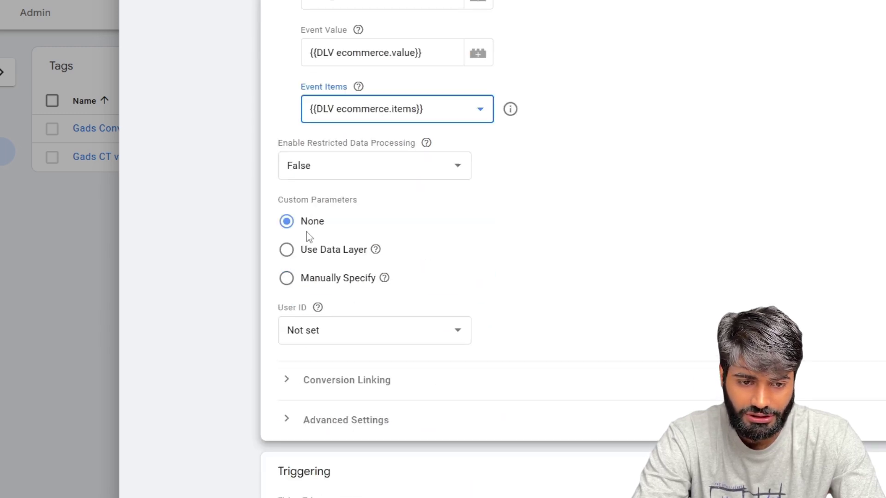
left_click(286, 249)
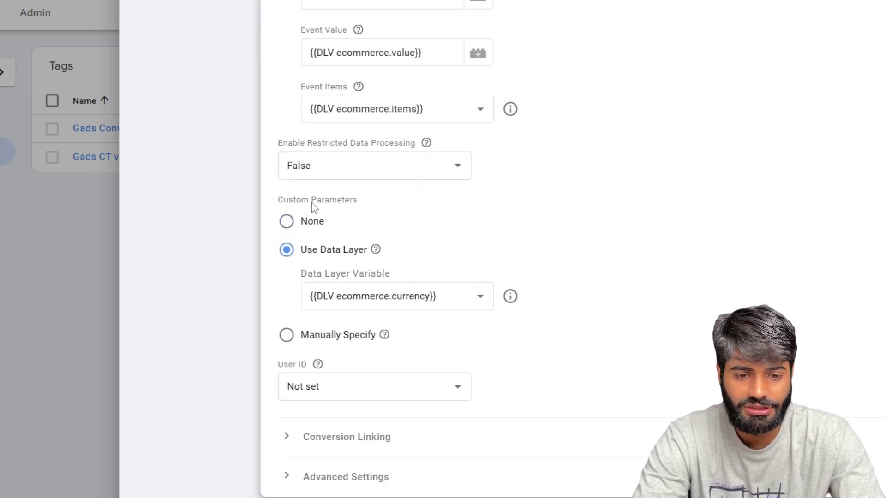
left_click(286, 222)
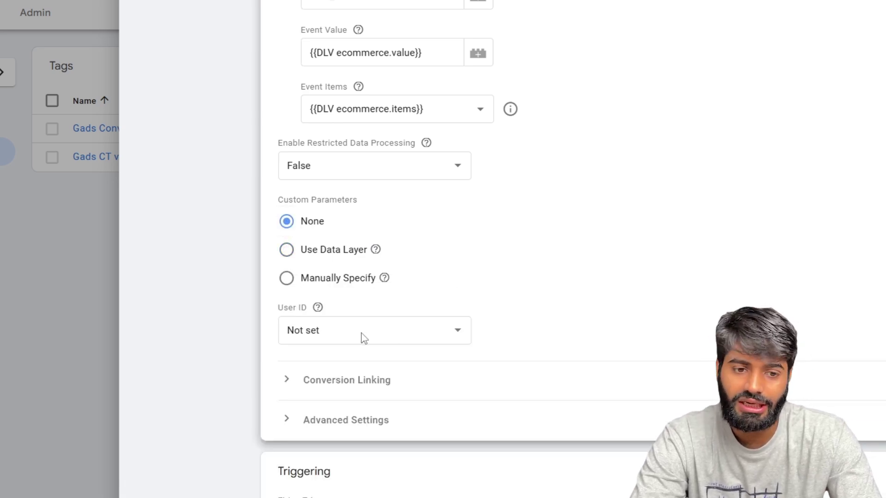
Title the remarketing tag Gads RT view_item and save it
scroll(288, 133, "up", 7)
left_click(288, 53)
type("Ga")
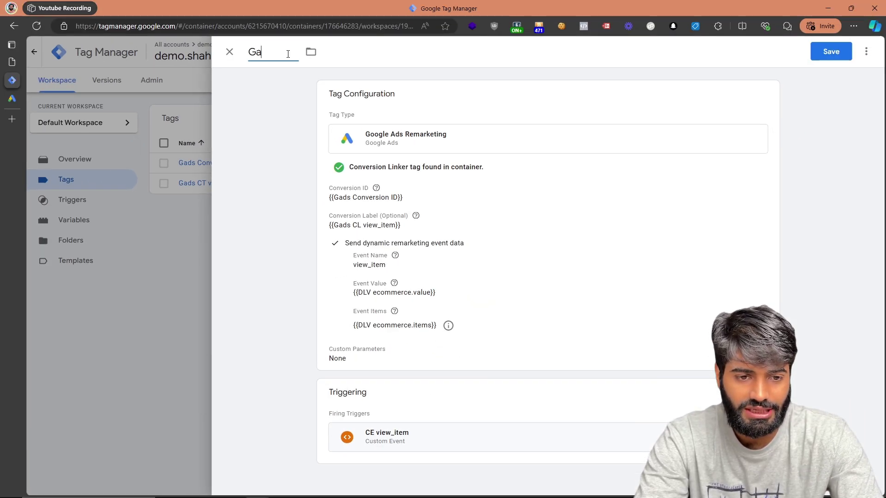
type("ds RT view_item")
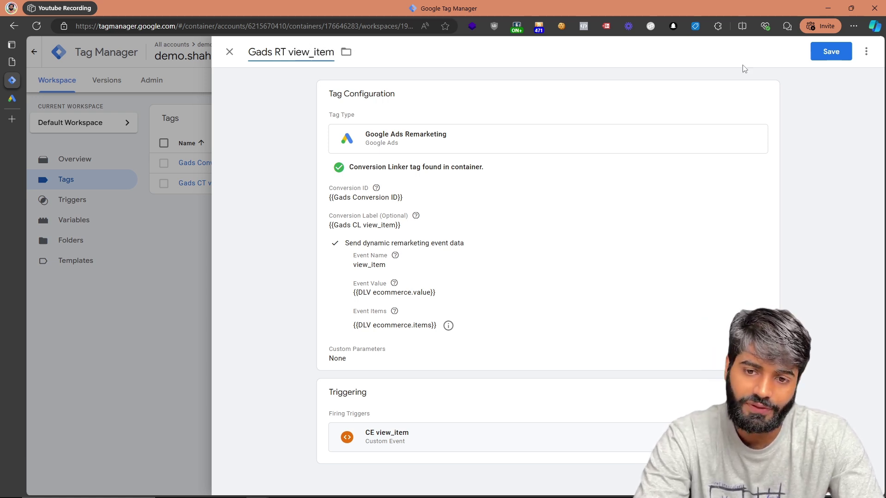
left_click(831, 51)
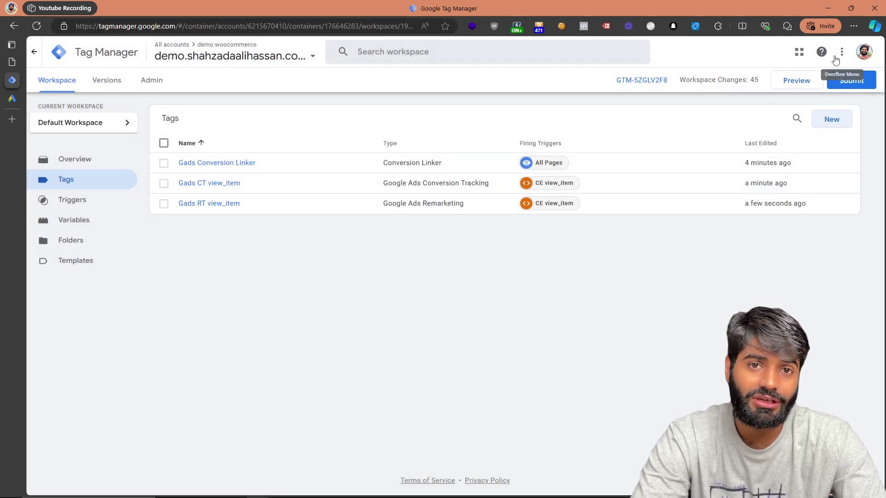
Preview the container, arrange Tag Assistant beside the connected store window and continue to the debug view
left_click(796, 81)
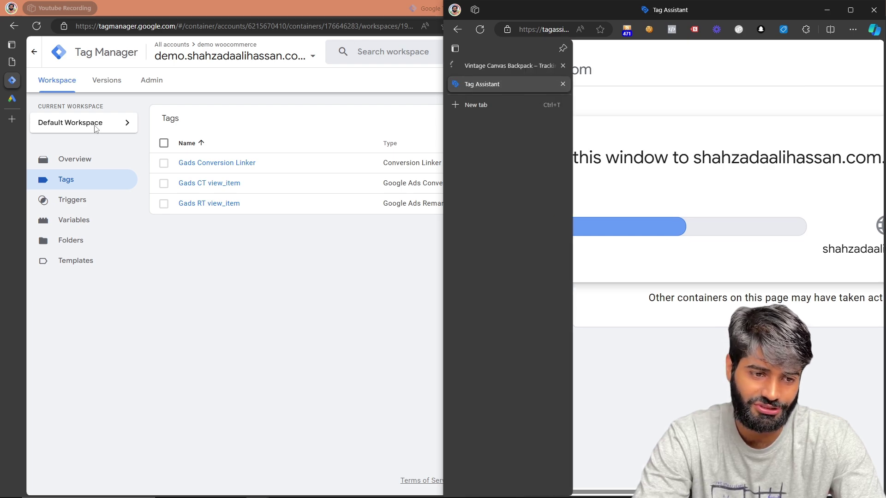
key("super+Up")
key("super+Left")
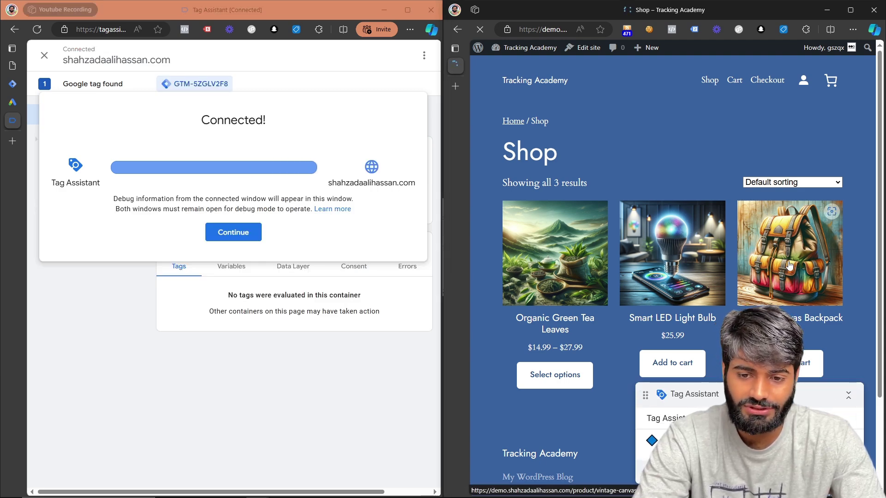
left_click(233, 232)
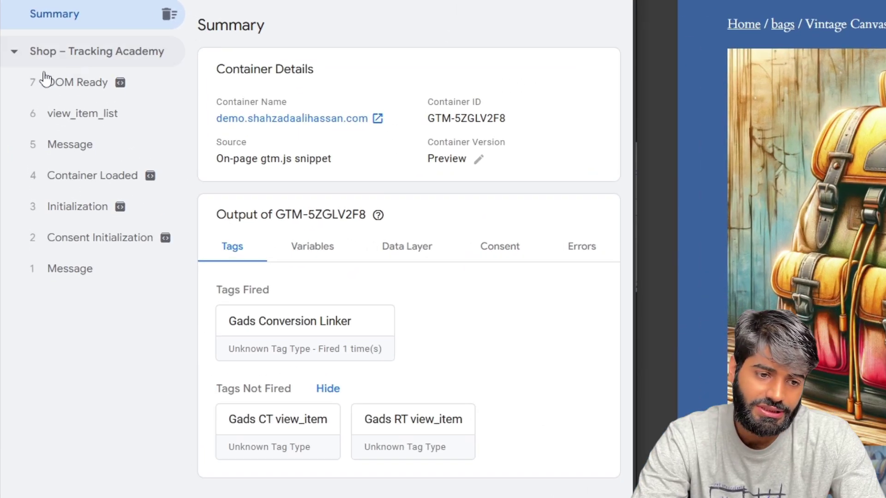
Examine the tags fired by the Vintage Canvas Backpack page's view_item event and the details of the Google Ads Conversion hit
left_click(40, 54)
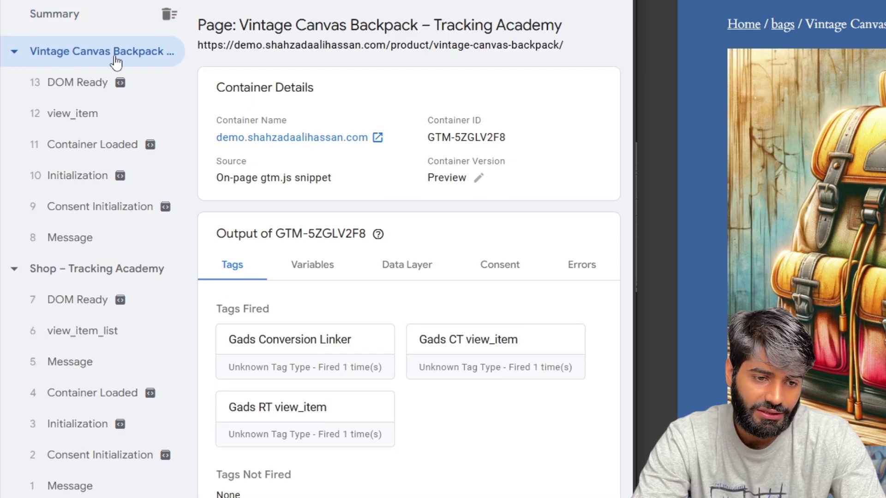
left_click(147, 120)
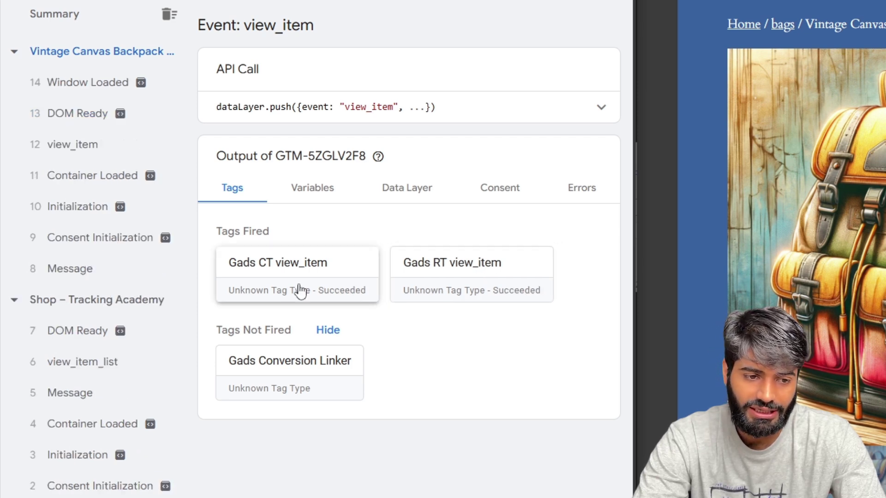
left_click(73, 144)
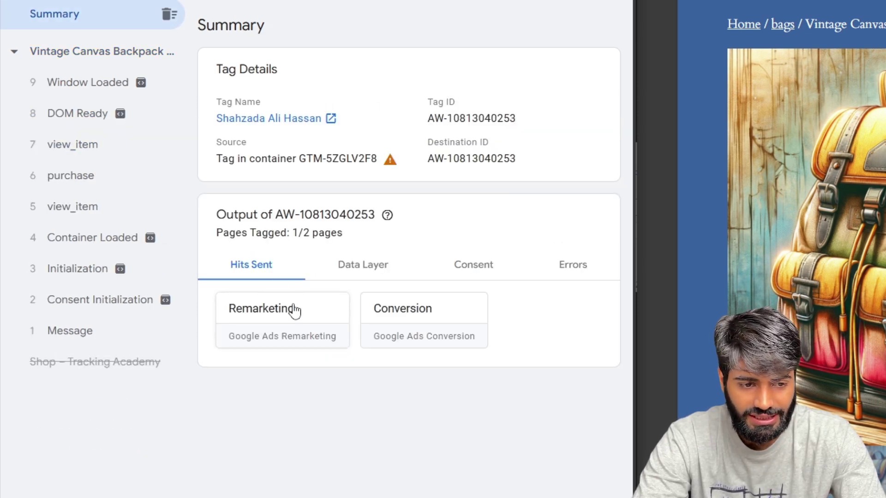
left_click(425, 324)
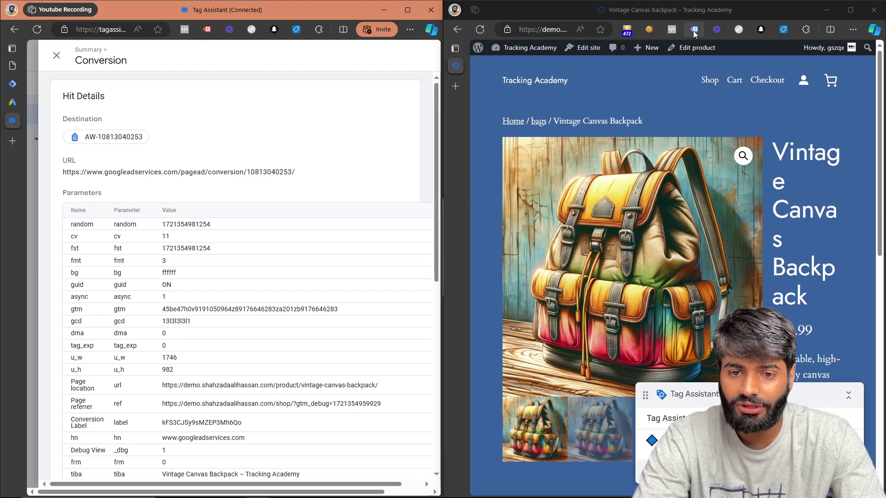
Review the Google Ads Conversion Tracking tag's metadata in Tag Assistant Legacy on the product page, checking its conversion value and currency
left_click(694, 30)
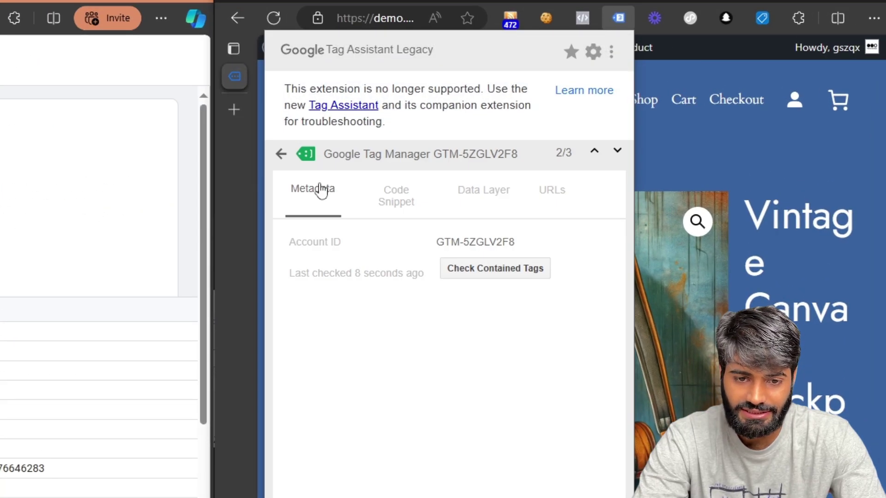
left_click(281, 153)
left_click(480, 226)
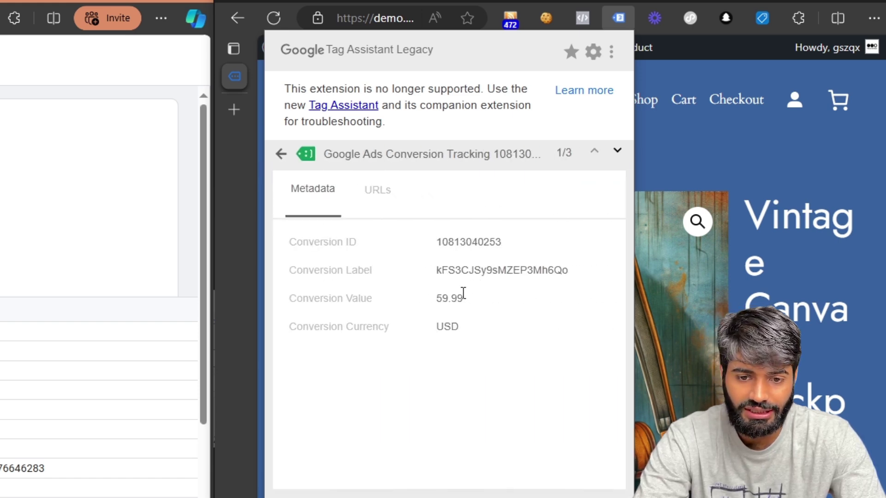
double_click(453, 328)
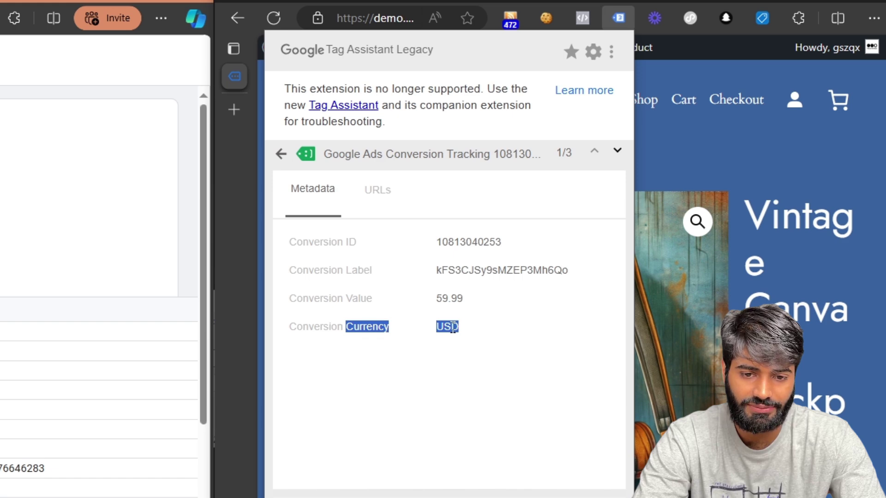
Examine the conversion tag's request URL as a parameter table, checking the page title, value and currency code
left_click(371, 200)
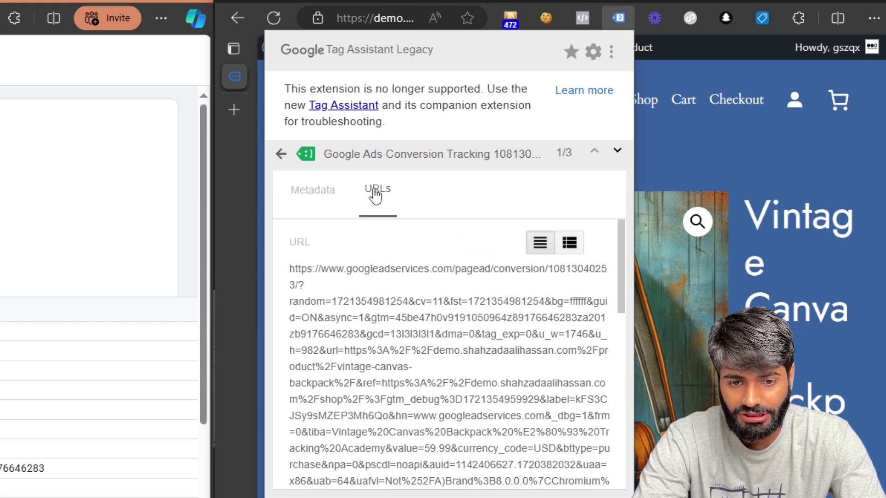
left_click(572, 246)
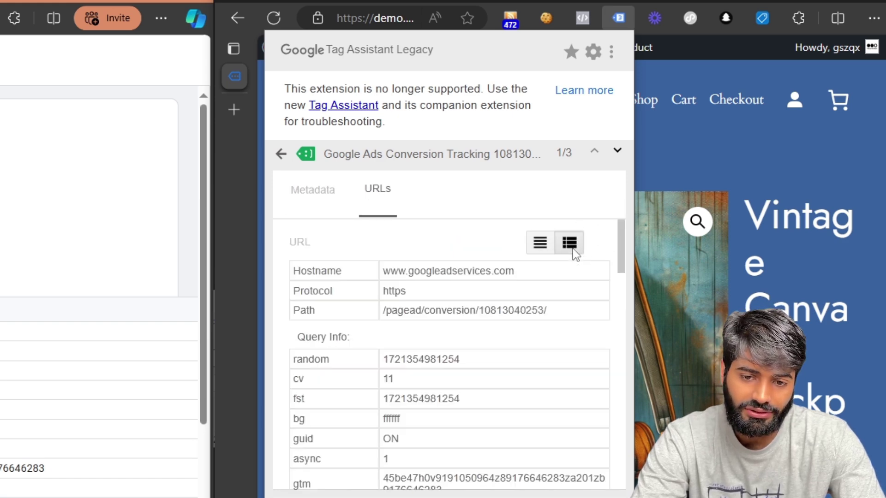
scroll(450, 313, "down", 6)
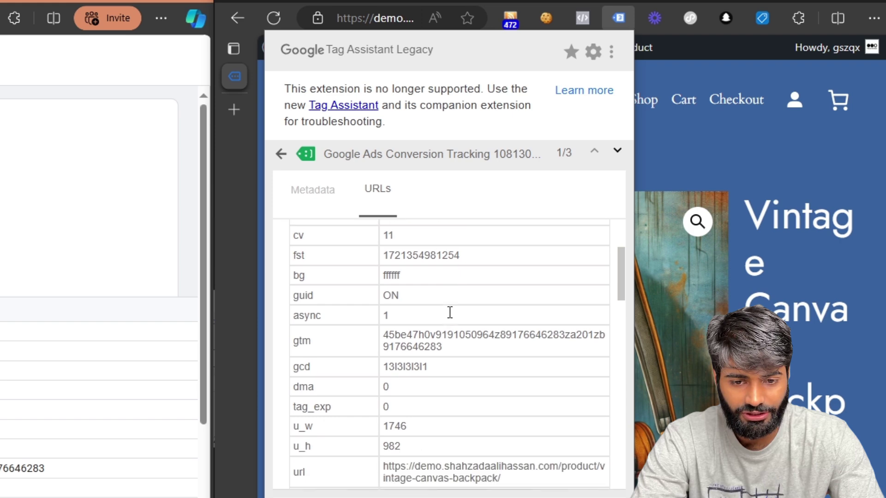
scroll(448, 312, "down", 5)
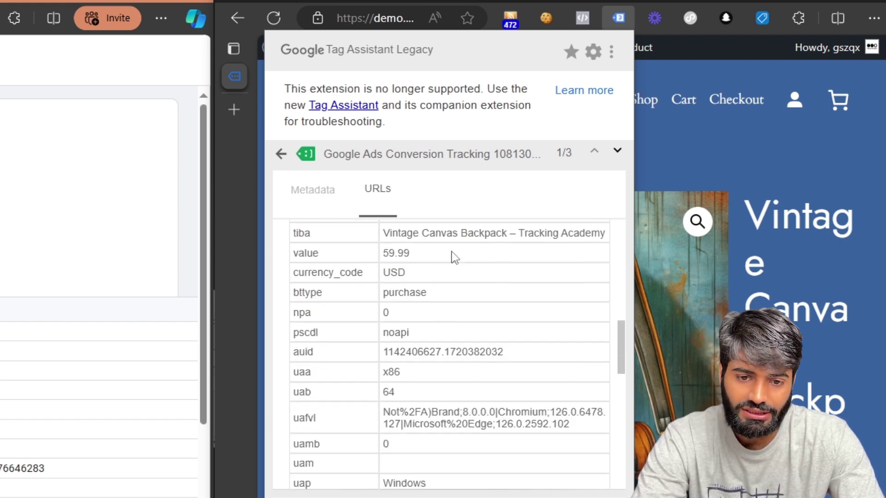
scroll(452, 239, "down", 3)
scroll(452, 239, "up", 4)
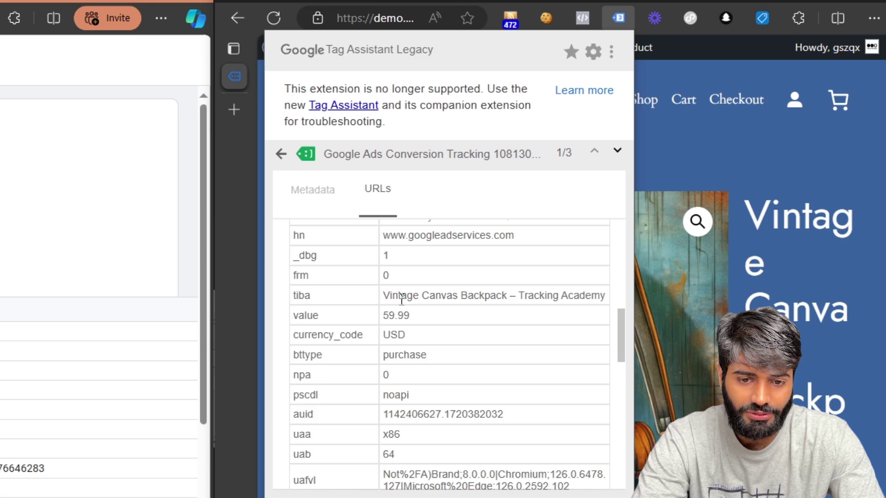
left_click_drag(401, 295, 603, 291)
scroll(505, 367, "down", 5)
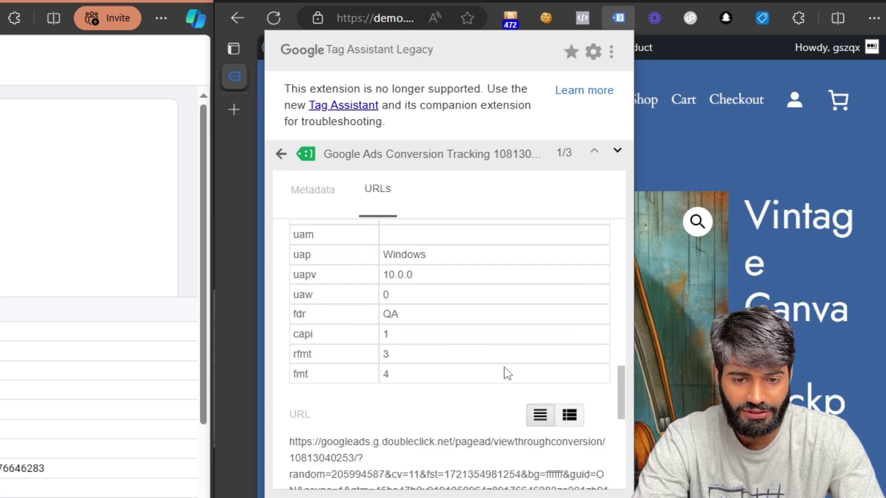
scroll(507, 367, "up", 3)
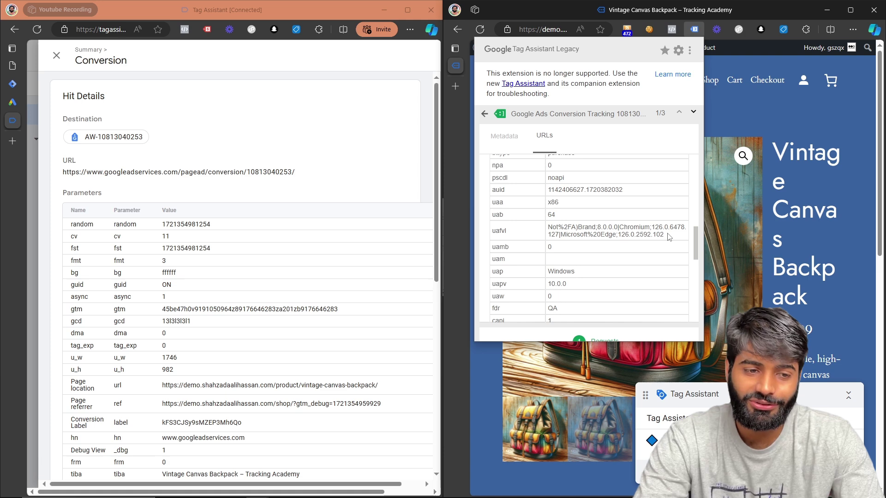
Publish the Tag Manager workspace changes to Live as version "[TrackingAcademy] Gads View Item Event" and place the window beside the store
left_click(12, 84)
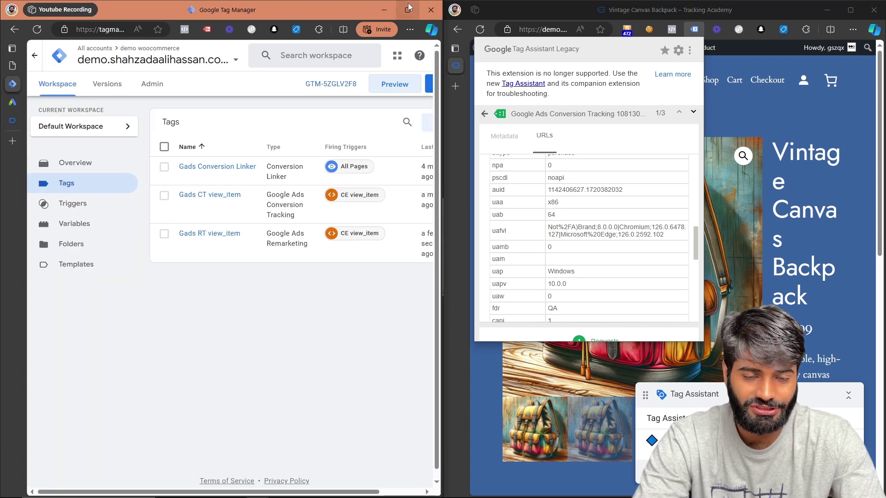
left_click(408, 7)
left_click(852, 82)
left_click(374, 165)
type("0")
type("Tra")
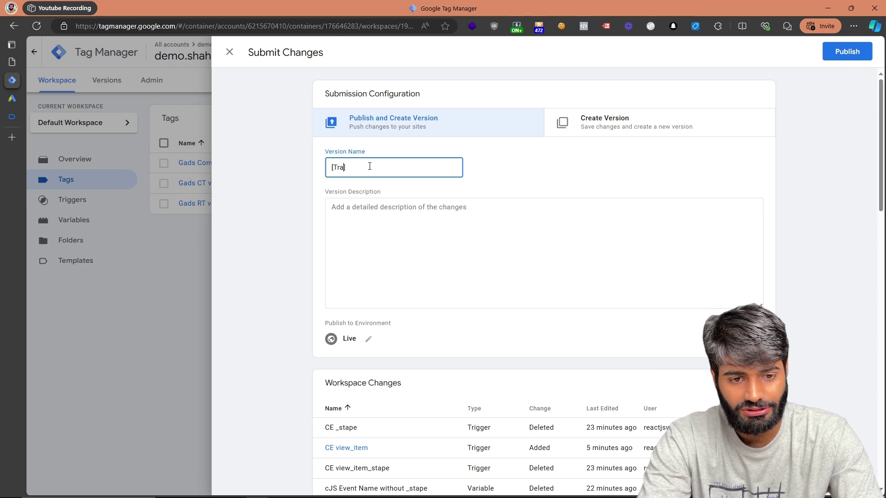
type("ckingAcademy] Gads View I")
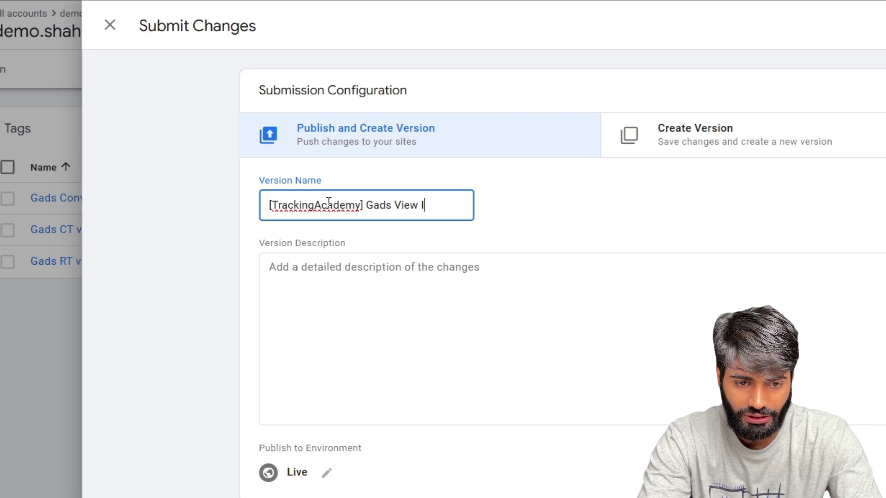
type("nt")
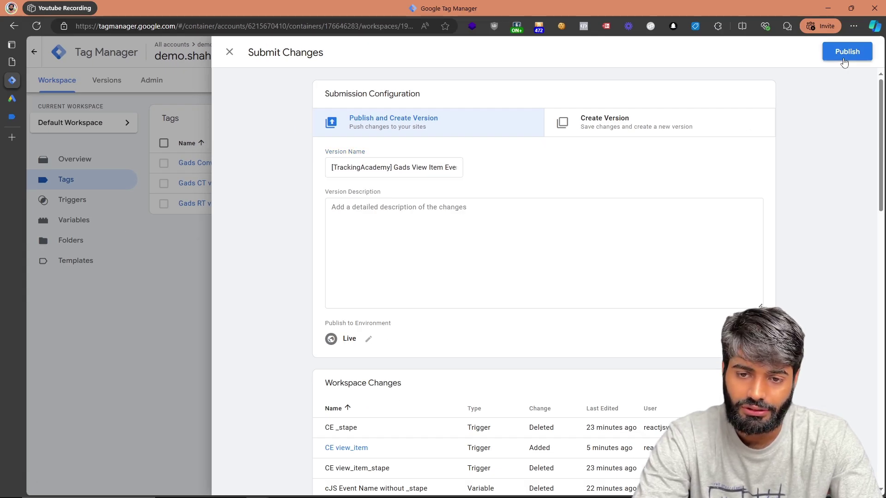
left_click(844, 51)
left_click_drag(276, 7, 2, 65)
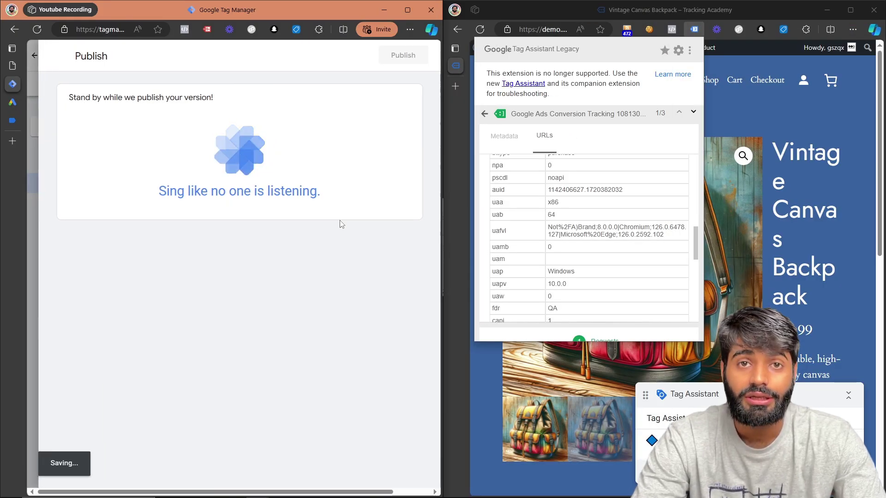